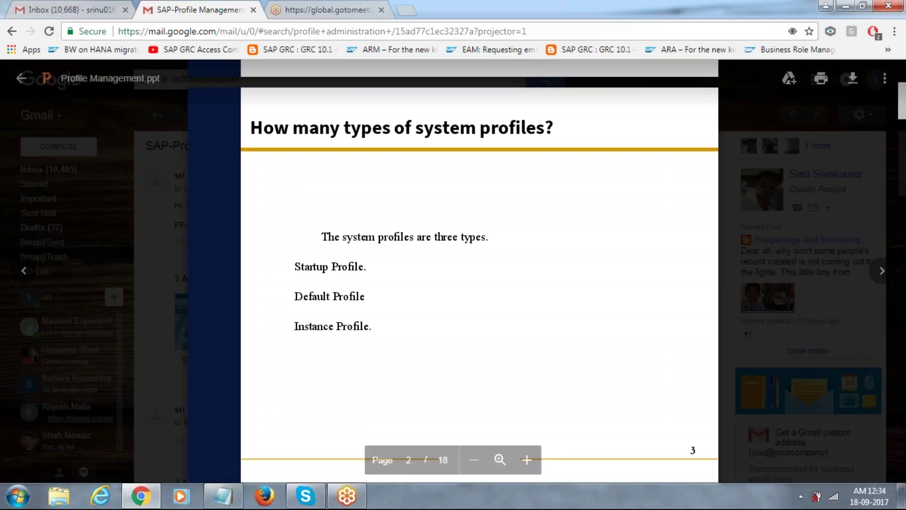
# - Page to the startup profile slide, point out startdb.exe, then switch to the Notepad notes
pyautogui.scroll(-3, 479, 264)
pyautogui.scroll(-7, 479, 264)
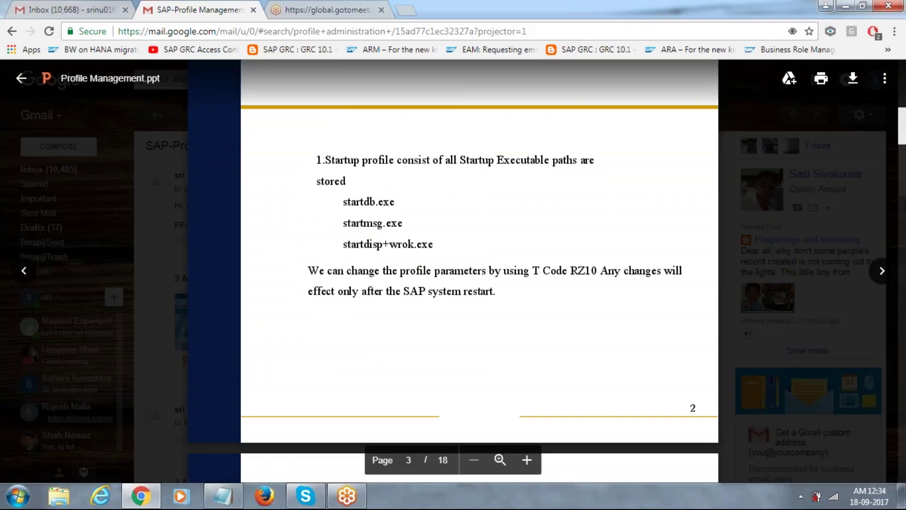
pyautogui.click(356, 203)
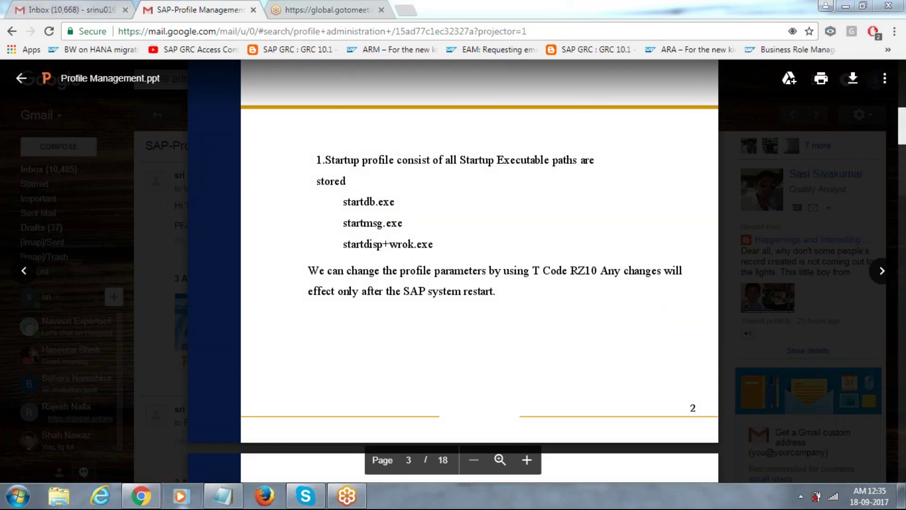
pyautogui.click(223, 495)
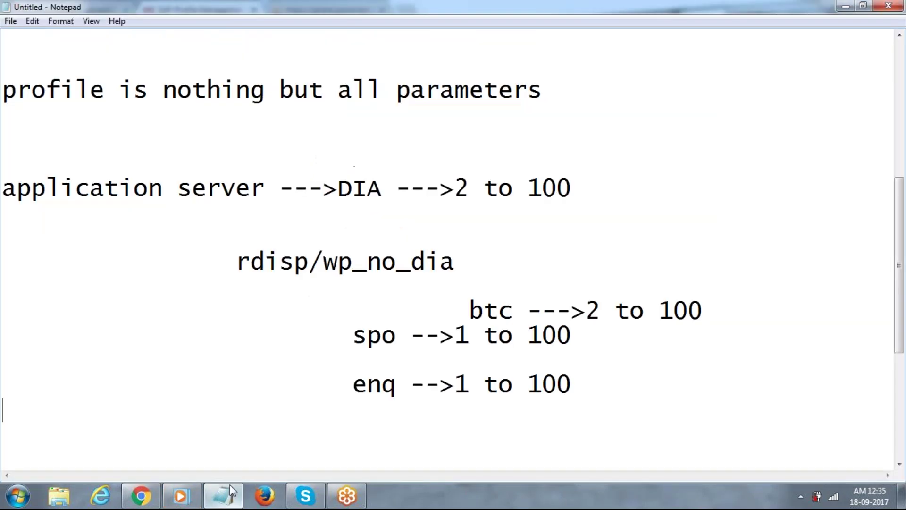
# - Below the enq note, add 'Application server start profile read default ,instance' followed by two blank lines
pyautogui.click(607, 394)
pyautogui.press('Return')
pyautogui.press('Return')
pyautogui.press('Return')
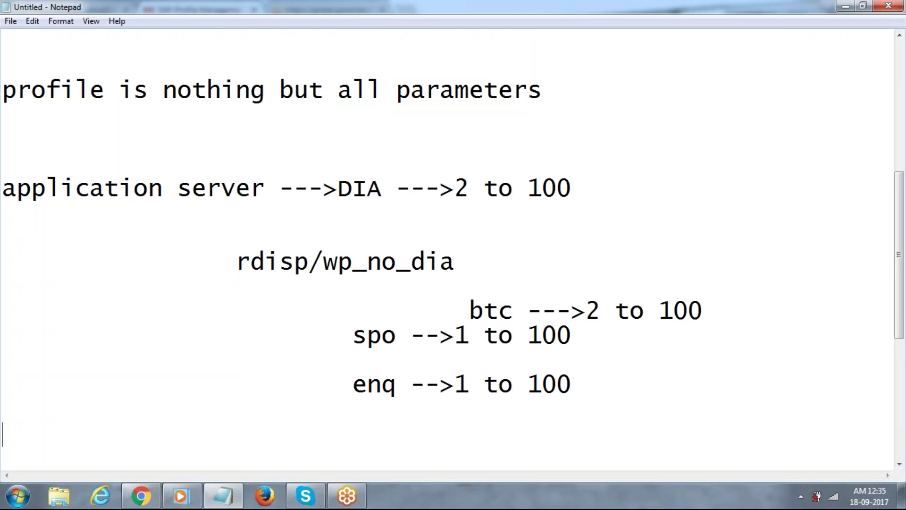
pyautogui.write('APP')
pyautogui.press('BackSpace')
pyautogui.press('BackSpace')
pyautogui.write('ppli')
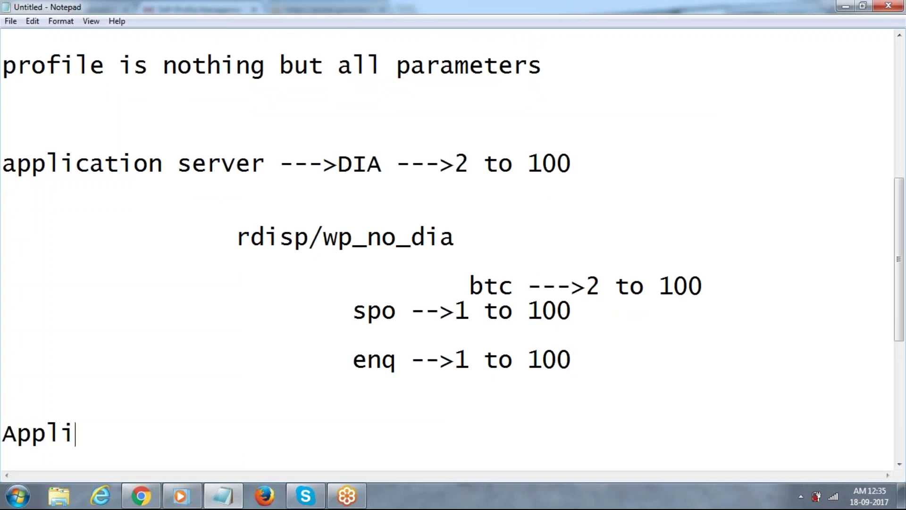
pyautogui.write('cation server ')
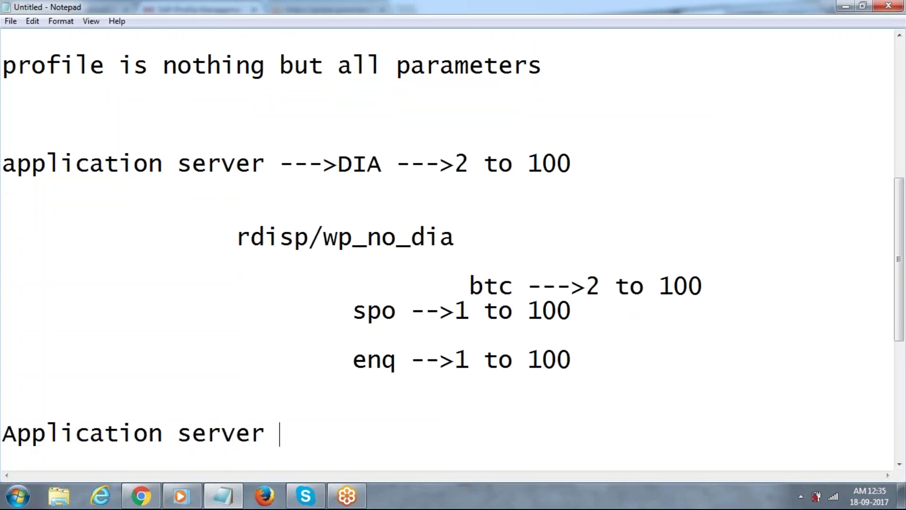
pyautogui.write('start profile red')
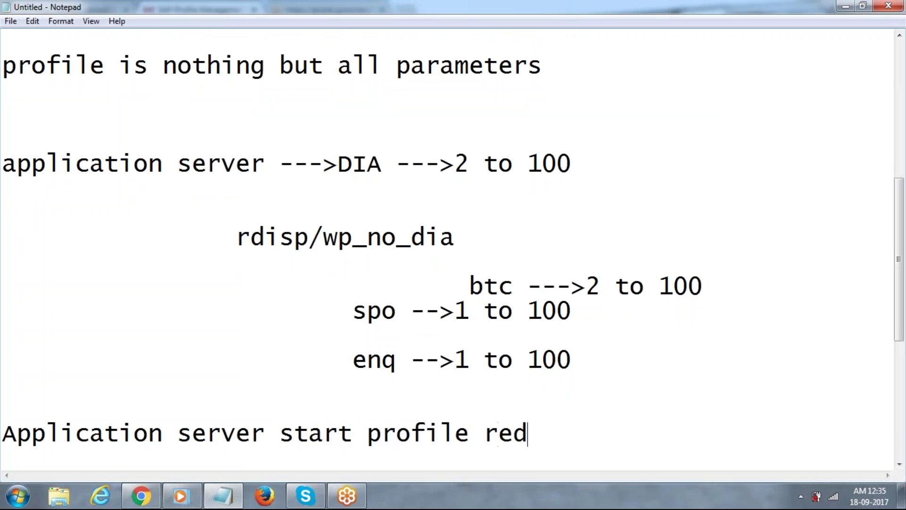
pyautogui.press('BackSpace')
pyautogui.write('ad ')
pyautogui.write('d')
pyautogui.press('BackSpace')
pyautogui.write('int')
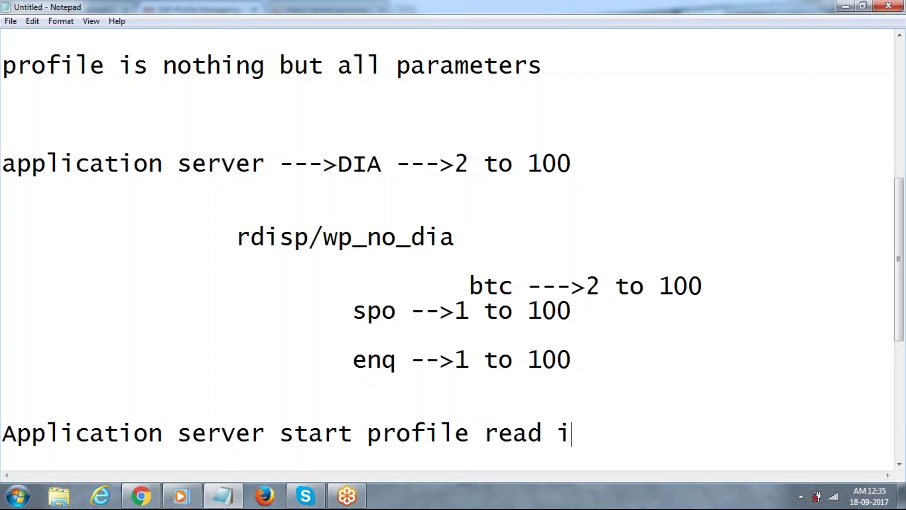
pyautogui.press('BackSpace')
pyautogui.press('BackSpace')
pyautogui.press('BackSpace')
pyautogui.write('default ,instance')
pyautogui.press('Return')
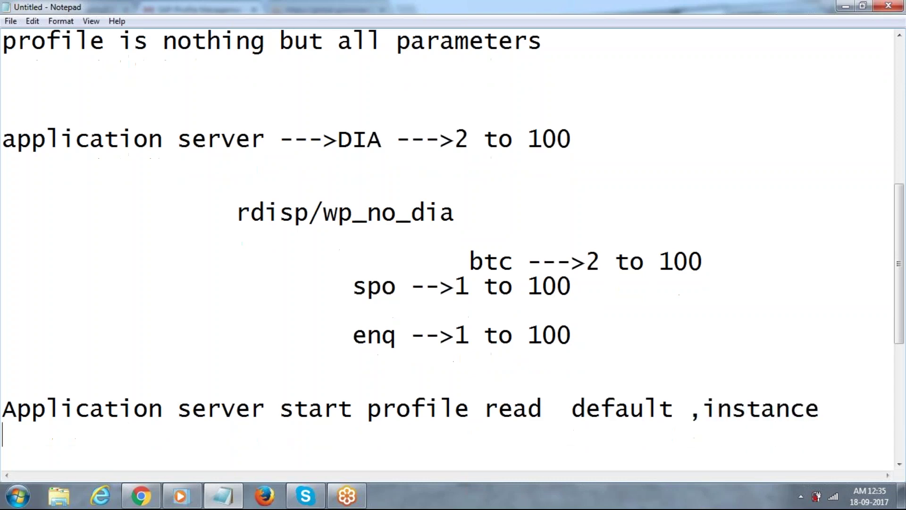
pyautogui.press('Return')
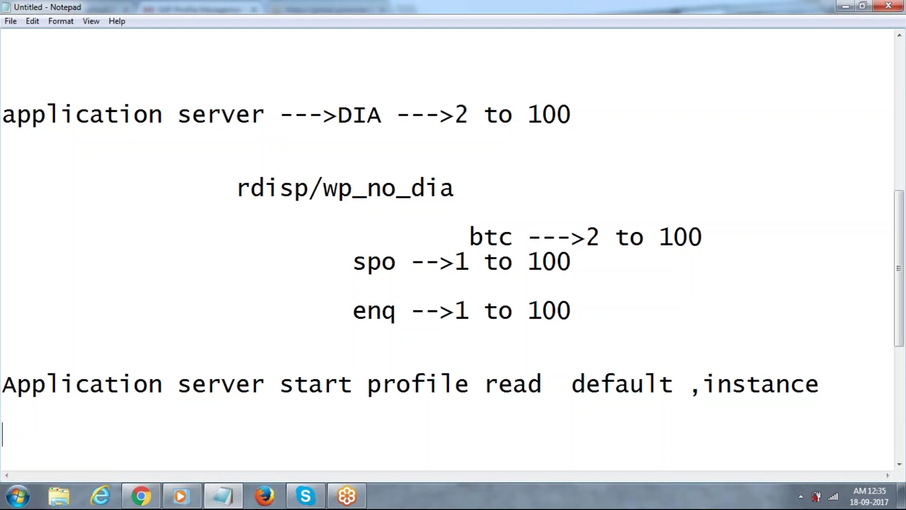
# - Add the note 'default --->global ---->names likes DB HOSTNAME,SERVER HOSTNAME' below the instance line
pyautogui.click(835, 386)
pyautogui.press('Return')
pyautogui.press('Return')
pyautogui.press('Return')
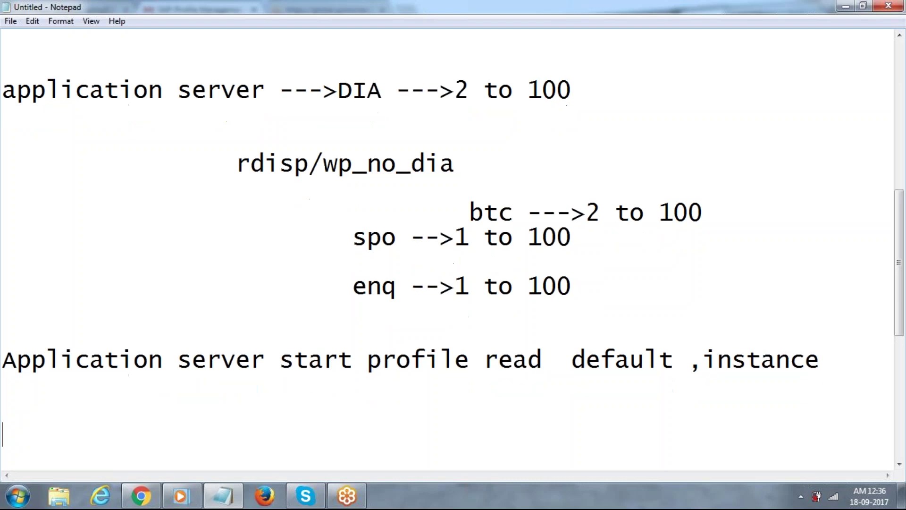
pyautogui.press('Return')
pyautogui.press('Return')
pyautogui.write('dE')
pyautogui.press('BackSpace')
pyautogui.write('efault')
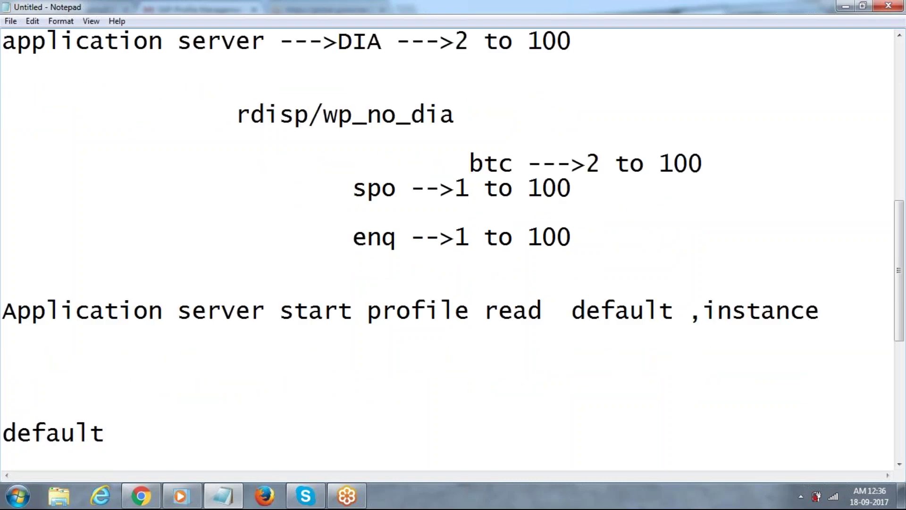
pyautogui.write(' --->global')
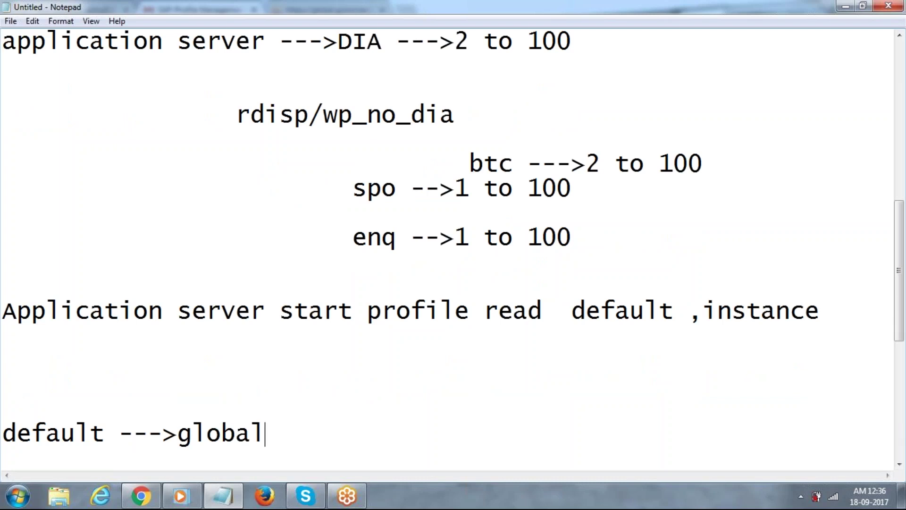
pyautogui.write('---->names ')
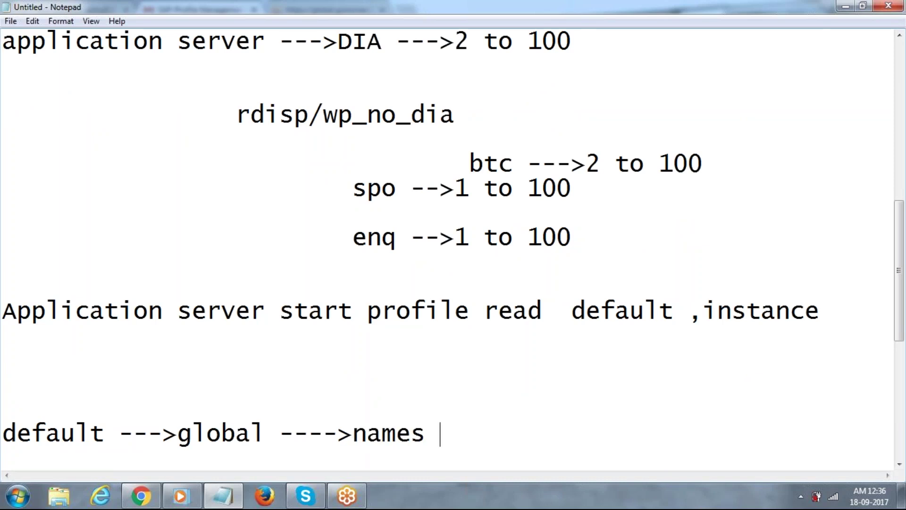
pyautogui.write('likes ')
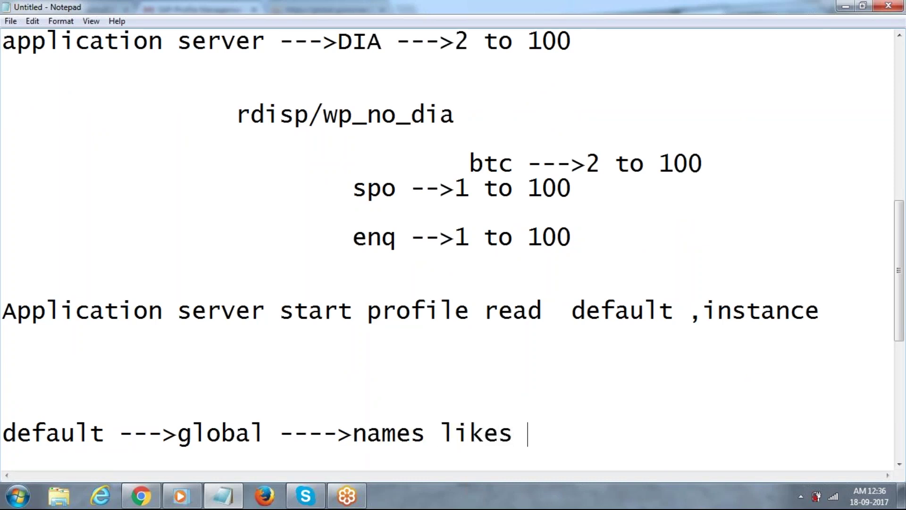
pyautogui.write('DB HOSTNA')
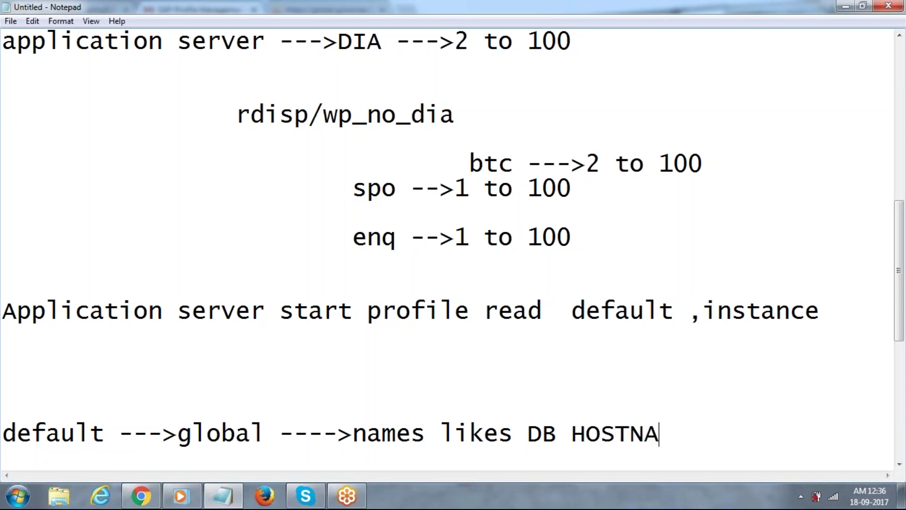
pyautogui.write('ME,SER')
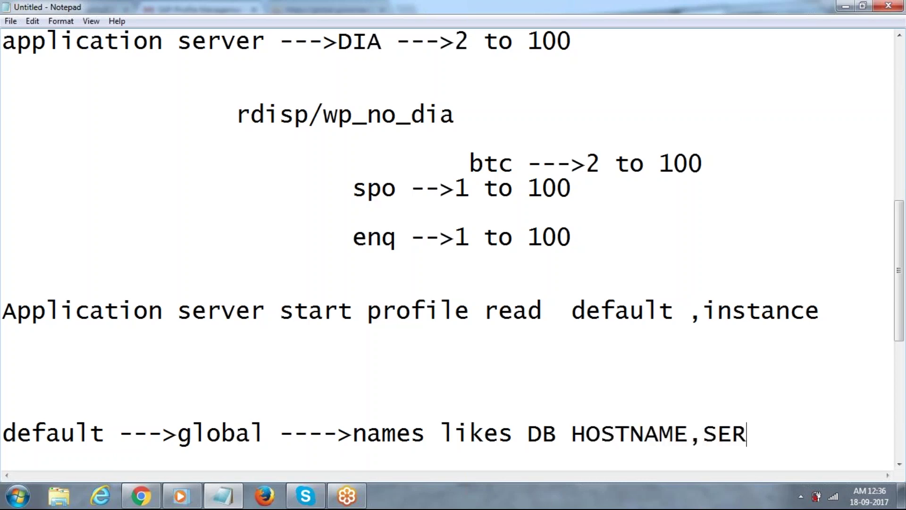
pyautogui.write('VER HOSTNAME')
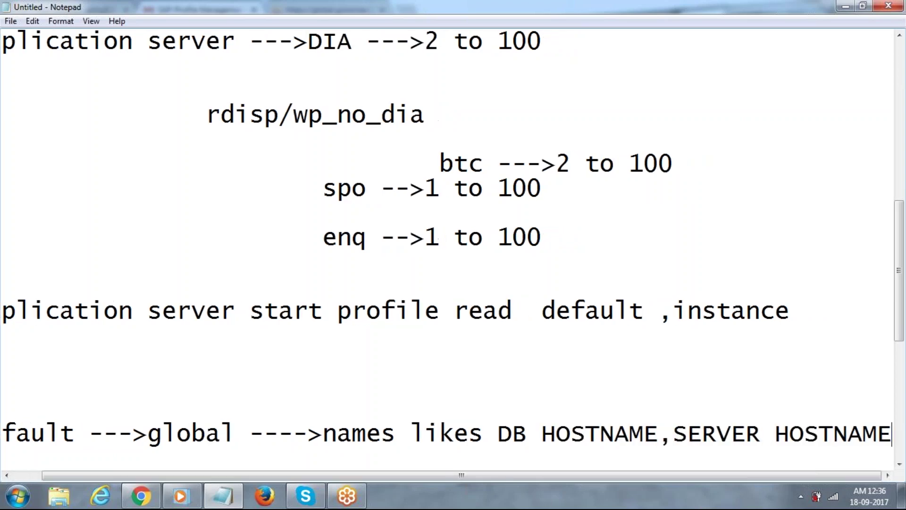
pyautogui.press('Return')
pyautogui.press('Return')
pyautogui.press('Return')
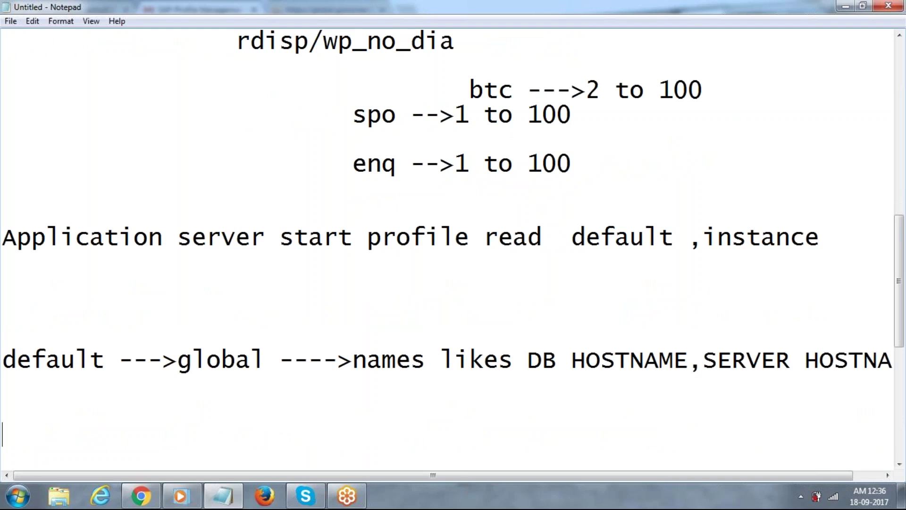
# - Type the note line 'instance -->local --->00'
pyautogui.write('install')
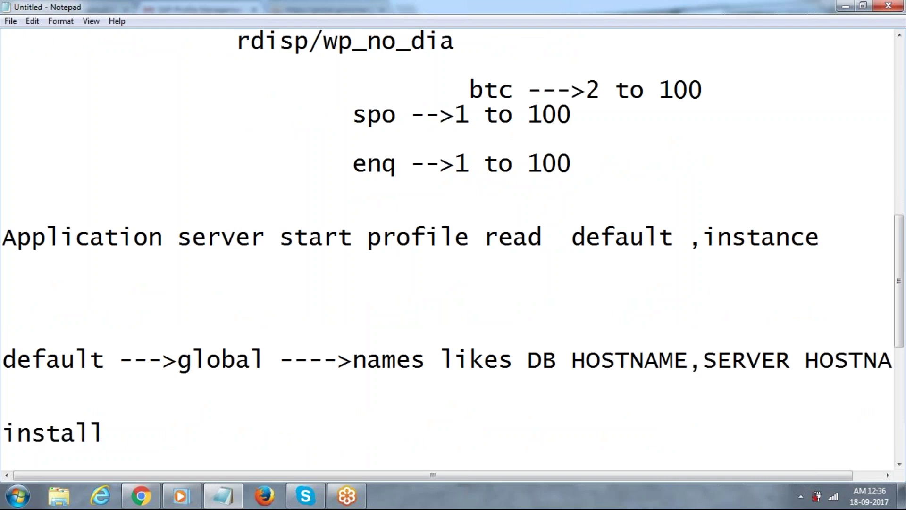
pyautogui.press('BackSpace')
pyautogui.press('BackSpace')
pyautogui.write('nce')
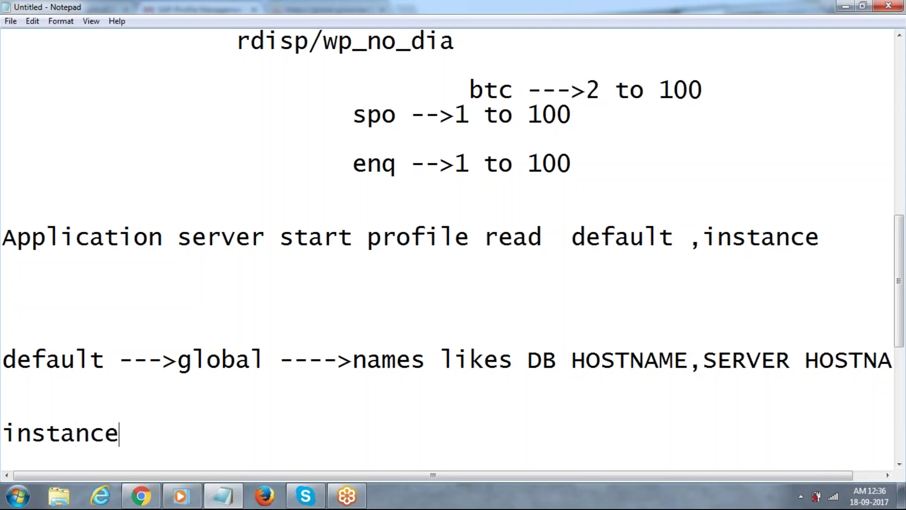
pyautogui.write(' -->1ocak')
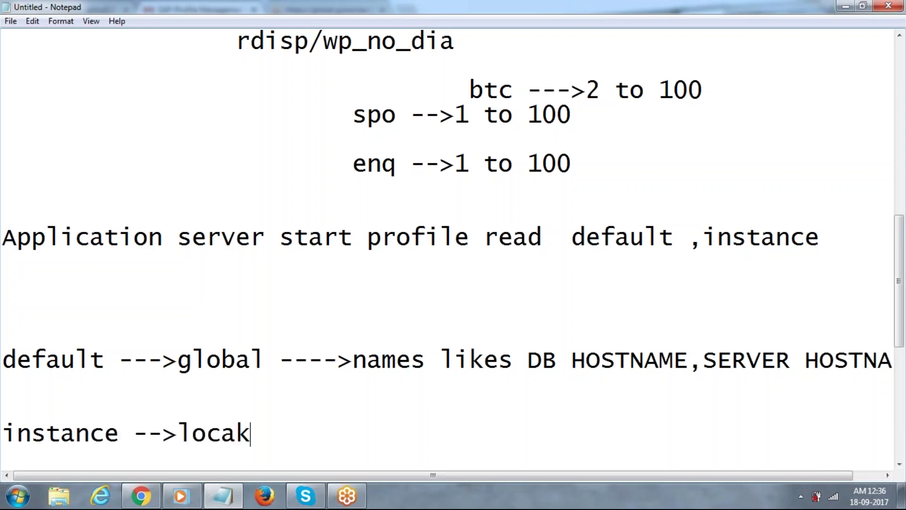
pyautogui.press('BackSpace')
pyautogui.press('BackSpace')
pyautogui.write('l --->')
pyautogui.write('8')
pyautogui.press('BackSpace')
pyautogui.write('00')
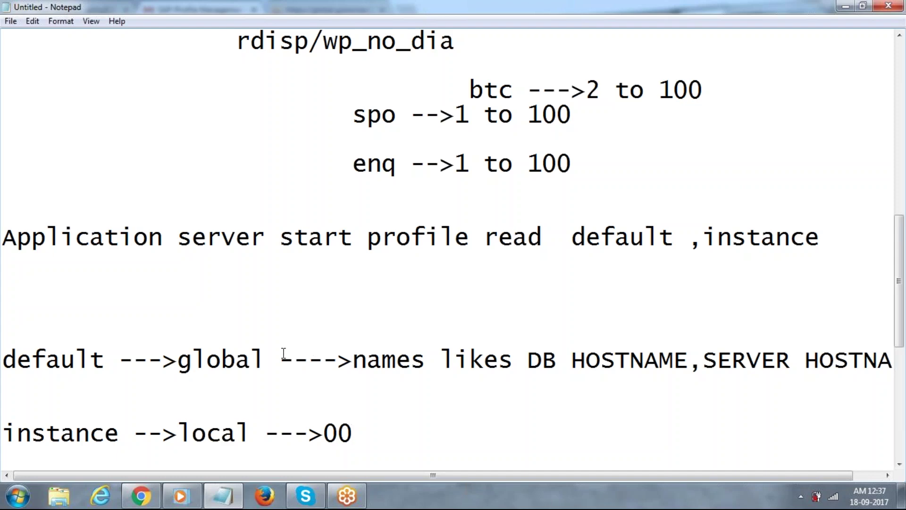
# - Highlight 'global', append '--->' after 00, and start a new line with 'dia'
pyautogui.moveTo(269, 355); pyautogui.dragTo(169, 361)
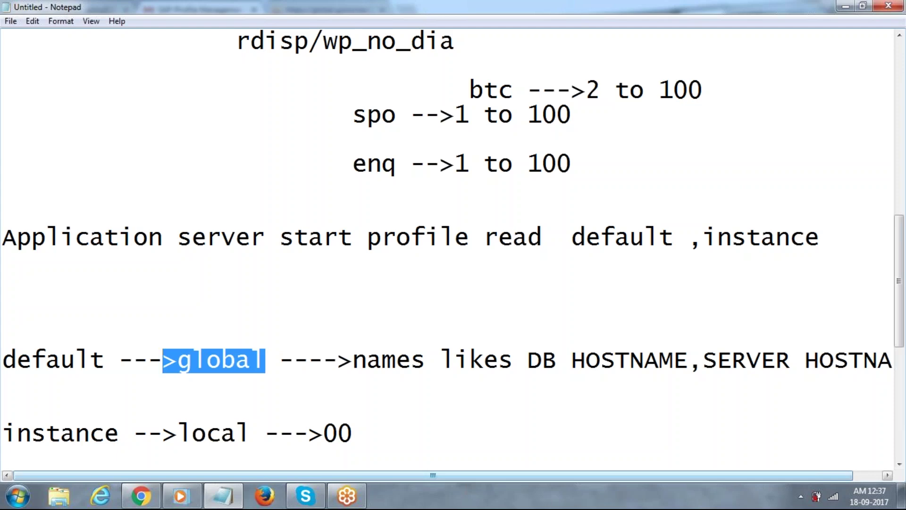
pyautogui.moveTo(306, 502)
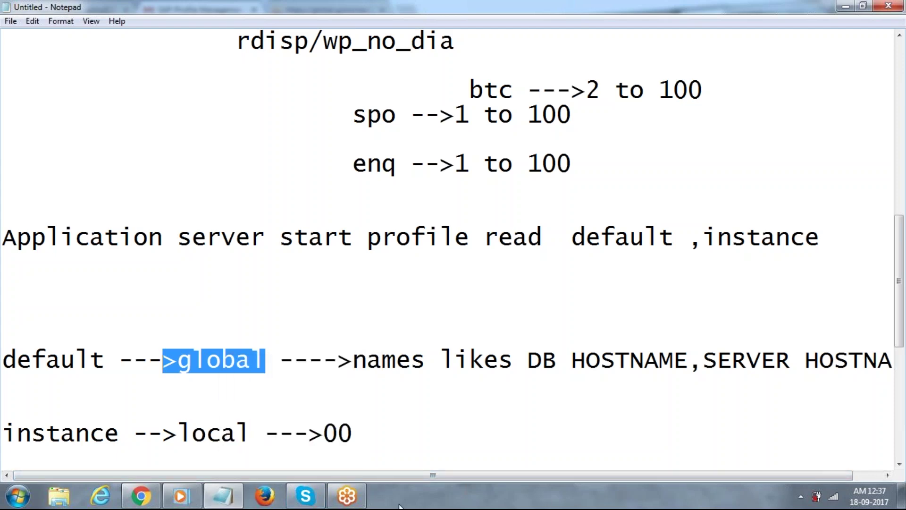
pyautogui.click(386, 425)
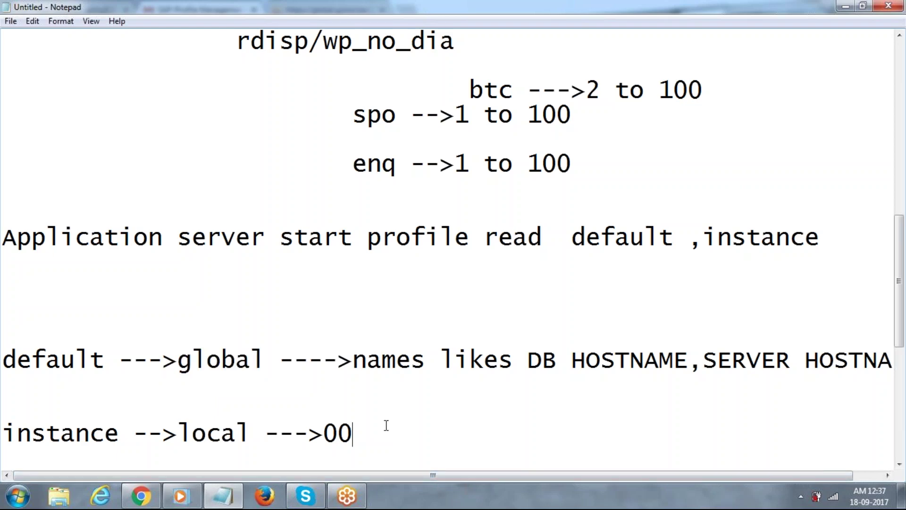
pyautogui.write('--->r')
pyautogui.press('BackSpace')
pyautogui.press('Return')
pyautogui.press('Return')
pyautogui.press('Return')
pyautogui.write('dia')
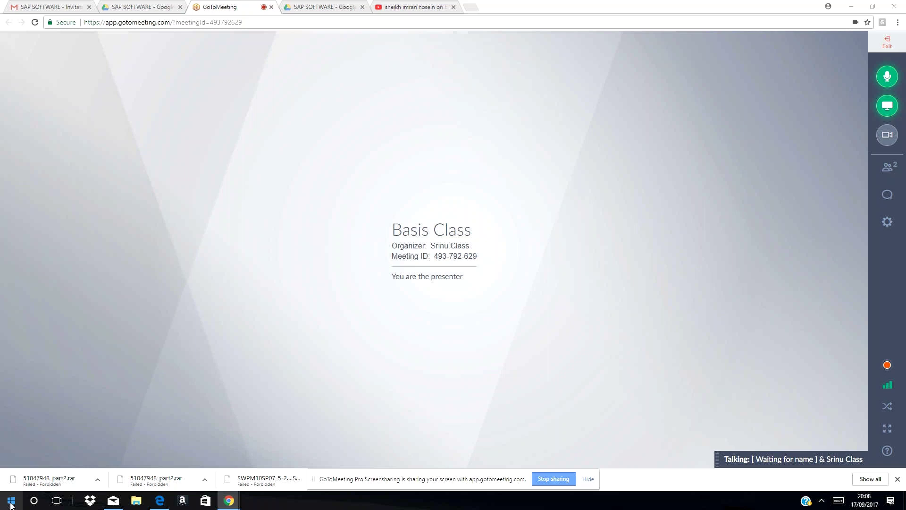
# - Launch SAP Logon and log on to the SAP BASIS system in client 800 with the user credentials
pyautogui.press('super+d')
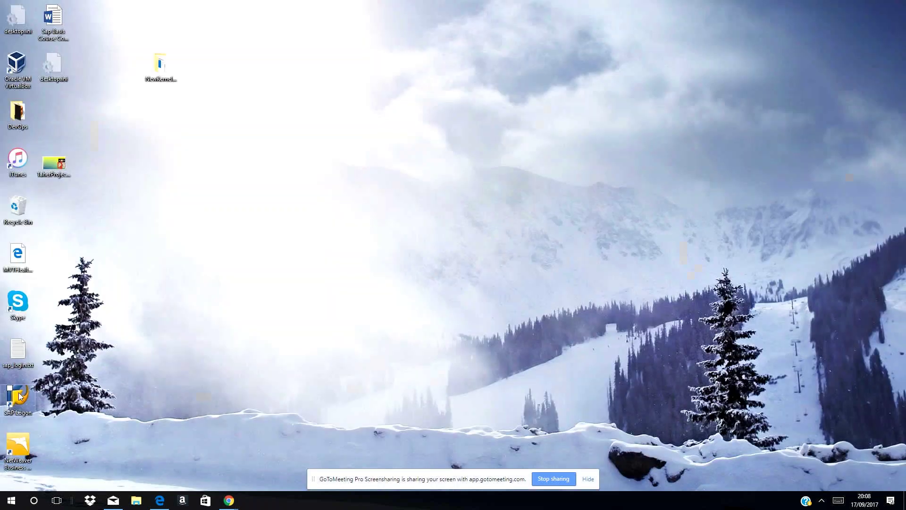
pyautogui.doubleClick(18, 397)
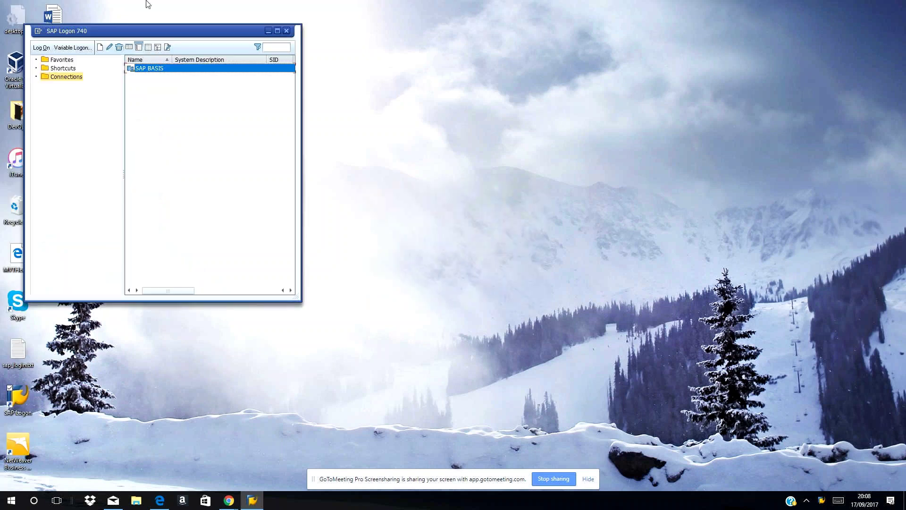
pyautogui.click(41, 48)
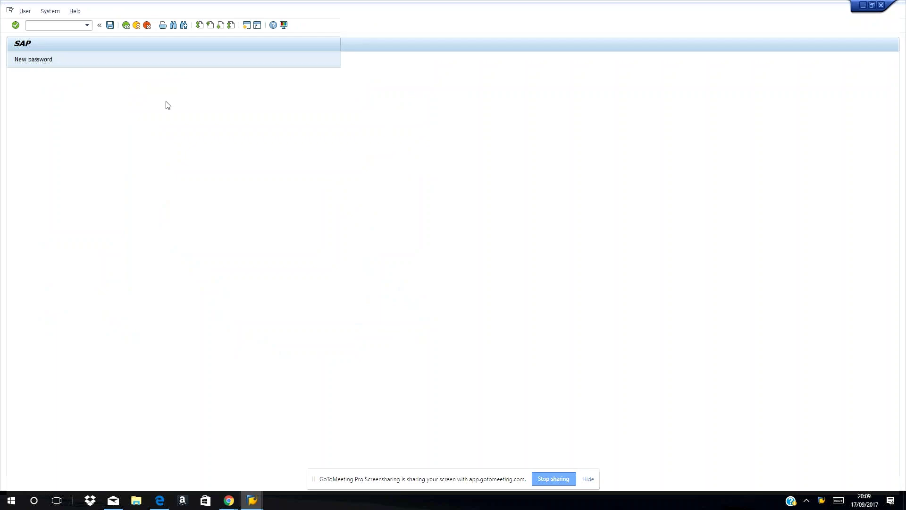
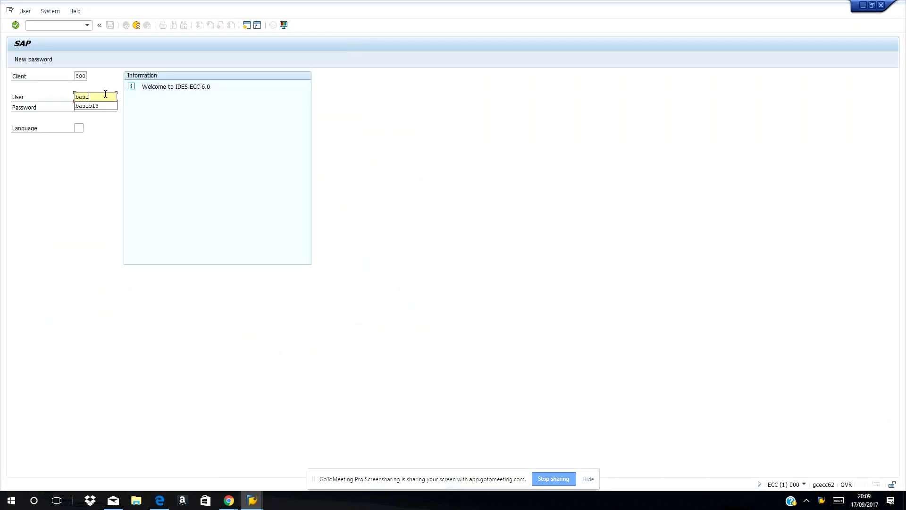
pyautogui.press('Tab')
pyautogui.press('Return')
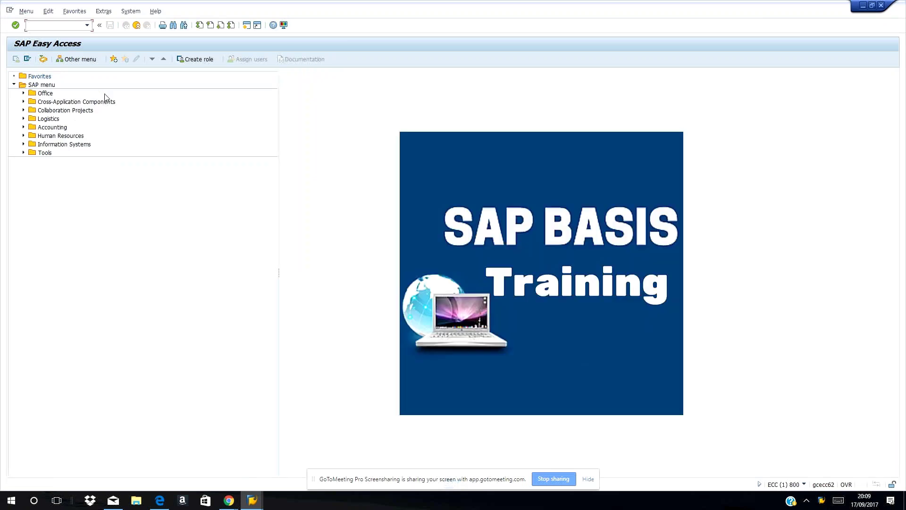
# - Run RZ11 and choose rdisp/wp_no_dia from the rdisp* parameter value list
pyautogui.write('rz11')
pyautogui.press('Return')
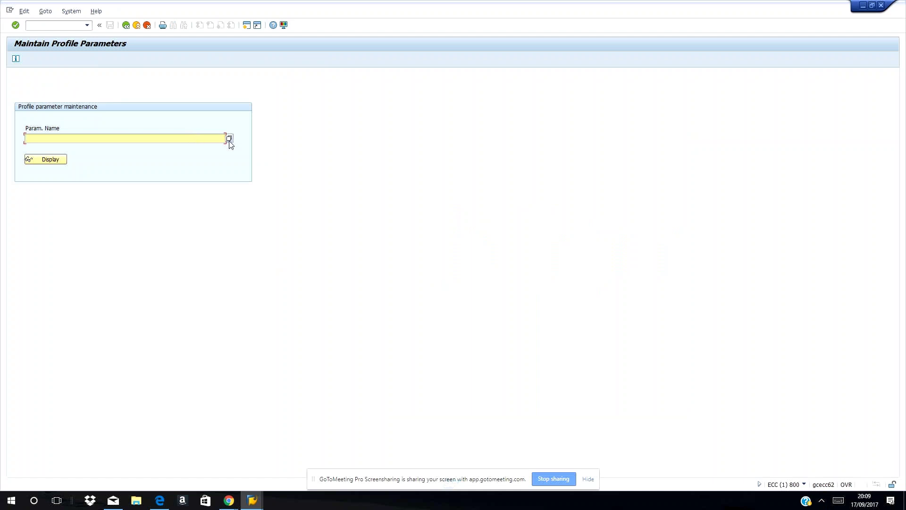
pyautogui.write('disp*')
pyautogui.click(229, 139)
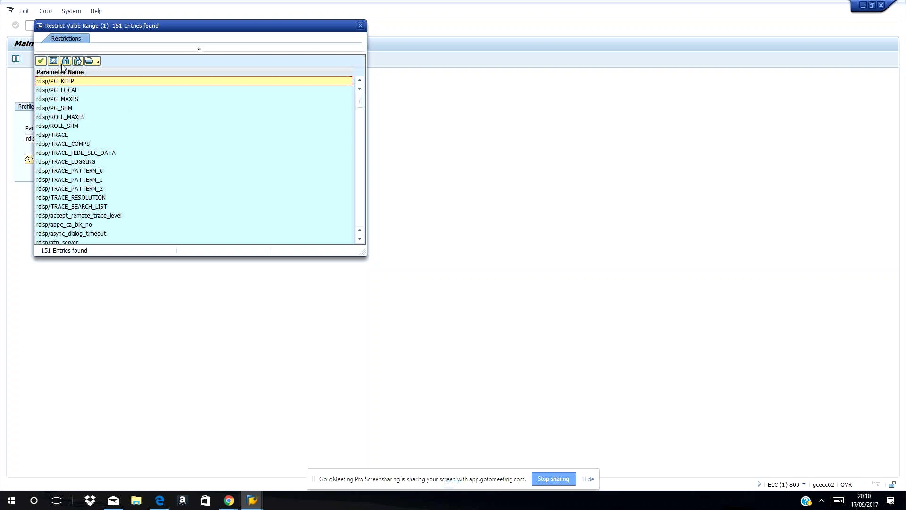
pyautogui.click(78, 116)
pyautogui.scroll(-8, 79, 118)
pyautogui.scroll(-15, 78, 118)
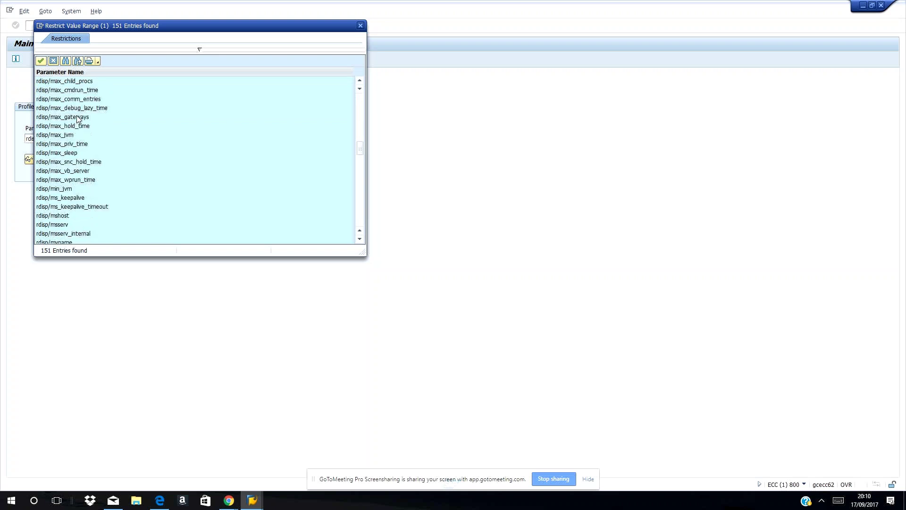
pyautogui.scroll(-10, 78, 118)
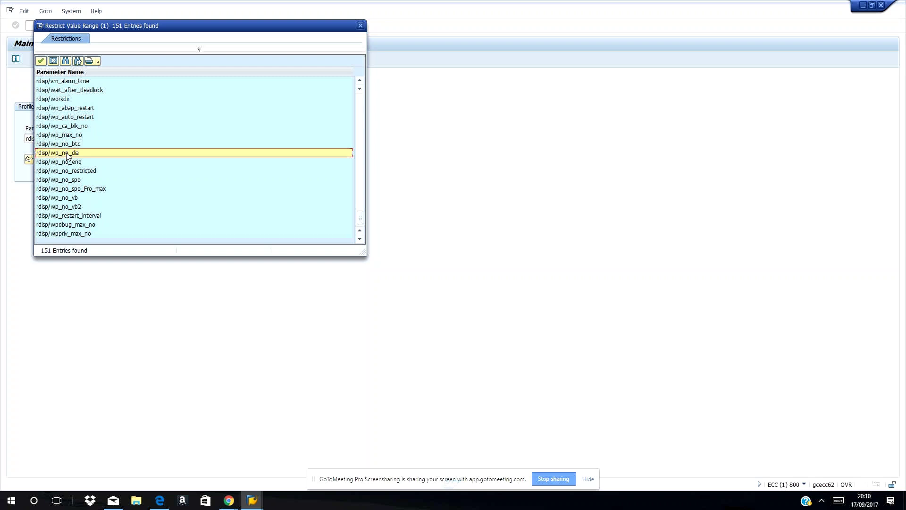
pyautogui.doubleClick(67, 153)
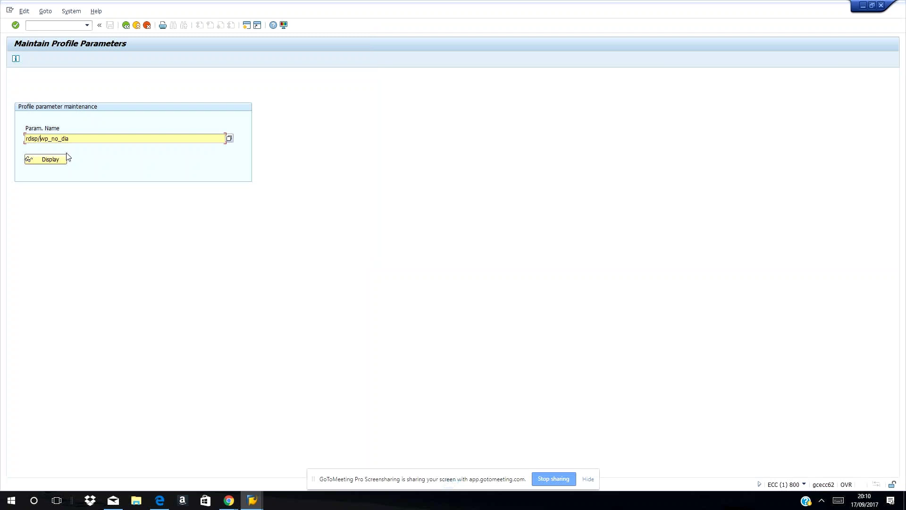
pyautogui.click(49, 163)
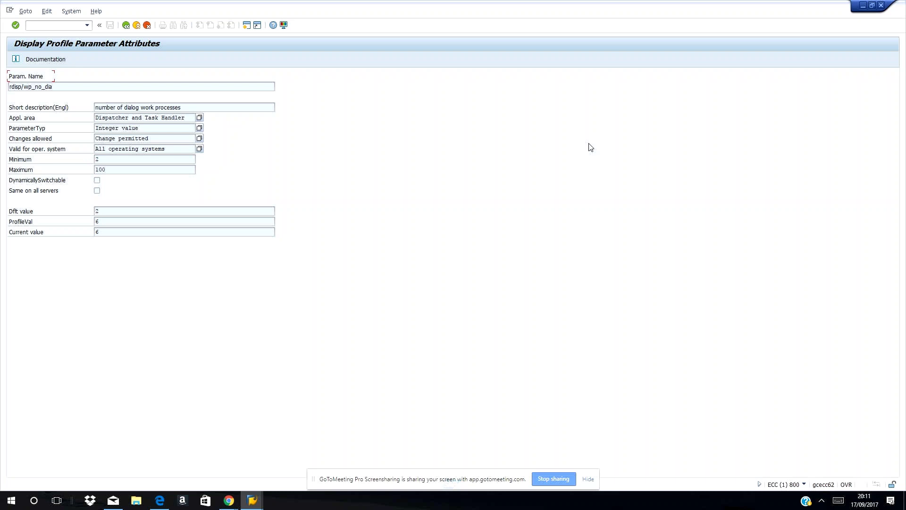
pyautogui.click(125, 25)
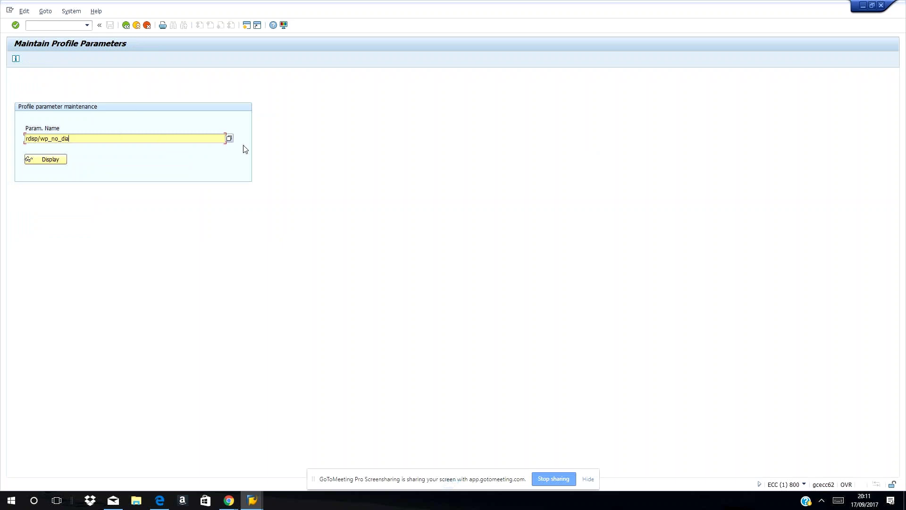
# - Replace the parameter name with login/disable_multi_gui_login, picked from the login parameter value list
pyautogui.press('BackSpace')
pyautogui.press('BackSpace')
pyautogui.press('BackSpace')
pyautogui.press('BackSpace')
pyautogui.press('BackSpace')
pyautogui.press('BackSpace')
pyautogui.press('BackSpace')
pyautogui.press('BackSpace')
pyautogui.write('k')
pyautogui.press('BackSpace')
pyautogui.write('logi')
pyautogui.click(229, 139)
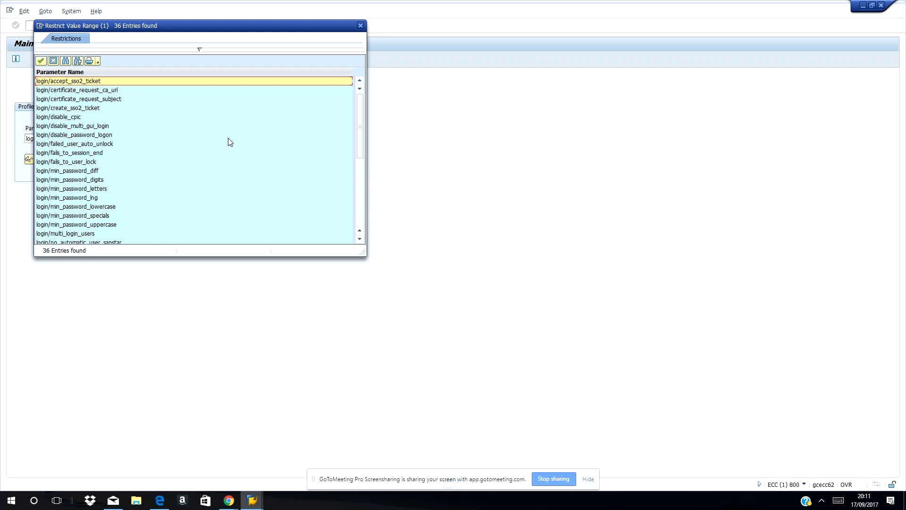
pyautogui.scroll(-1, 230, 142)
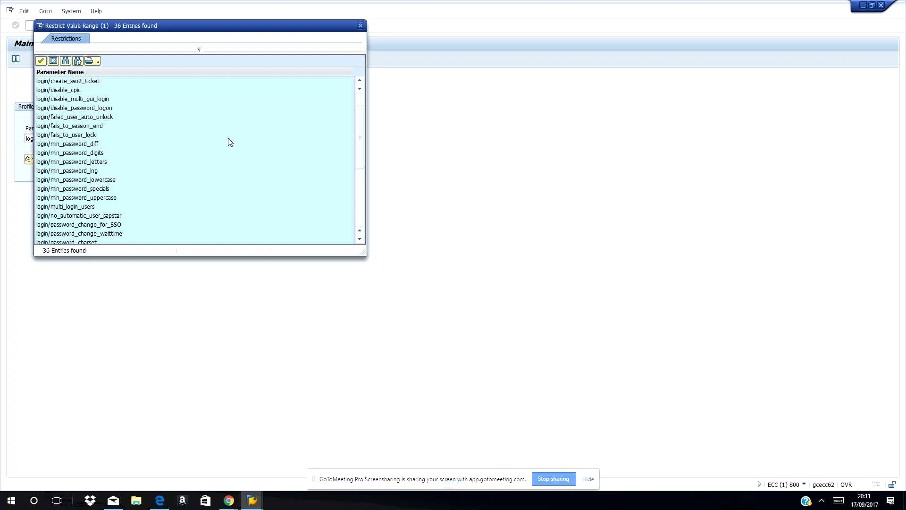
pyautogui.scroll(1, 230, 142)
pyautogui.scroll(-1, 230, 142)
pyautogui.scroll(1, 230, 142)
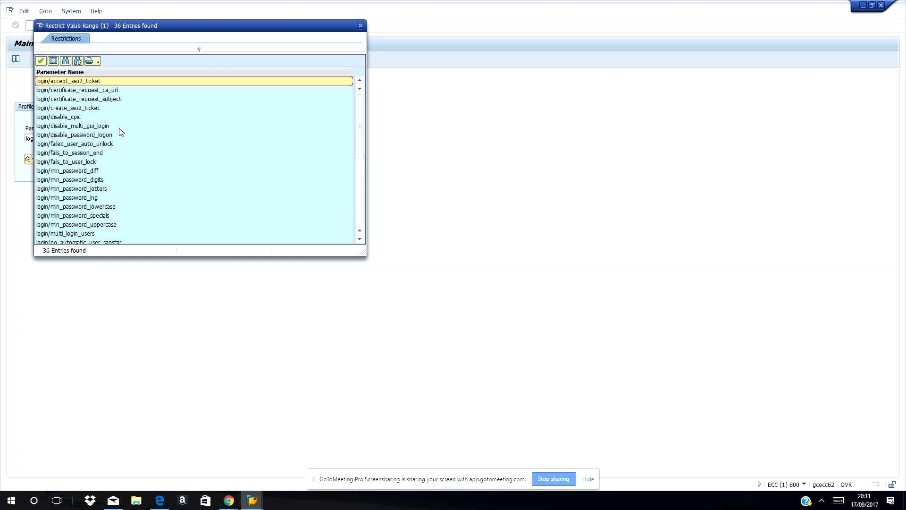
pyautogui.click(91, 135)
pyautogui.click(91, 129)
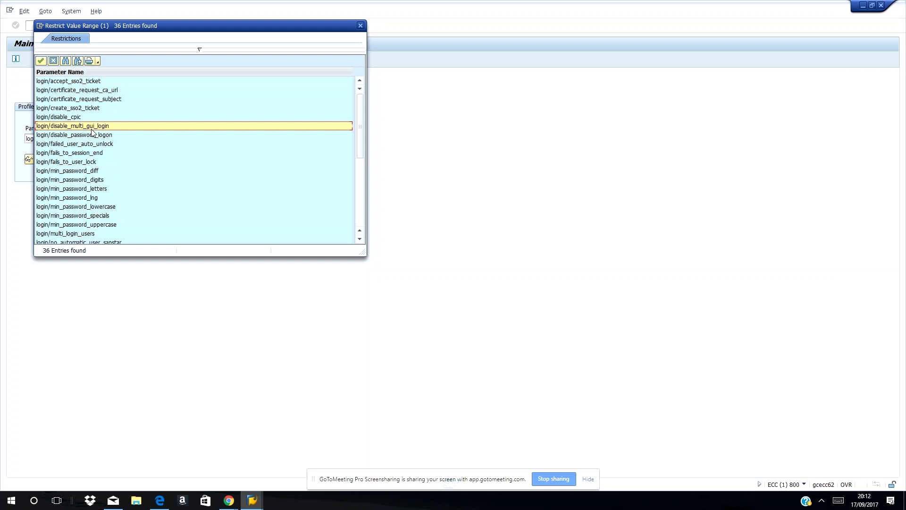
pyautogui.doubleClick(91, 130)
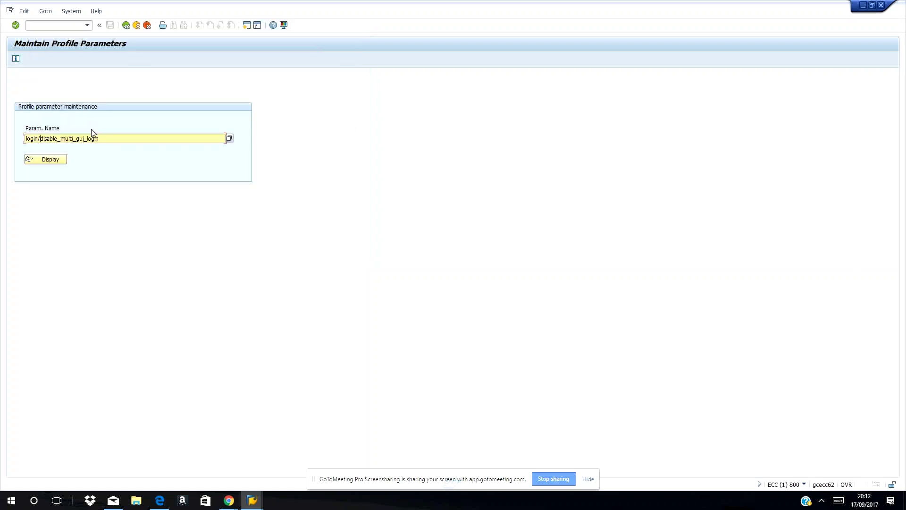
# - Display login/disable_multi_gui_login's attributes (all values 0) and bring SAP Logon 740 forward
pyautogui.click(46, 160)
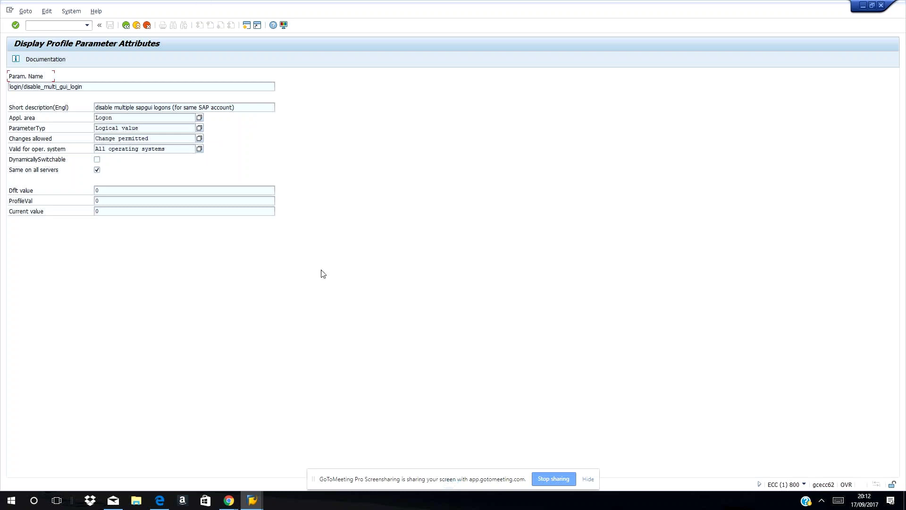
pyautogui.click(252, 501)
pyautogui.click(143, 447)
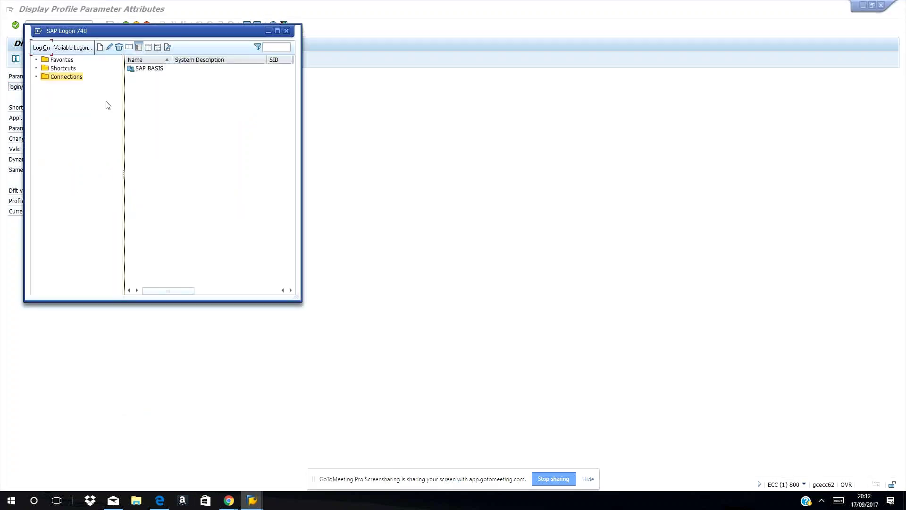
pyautogui.click(41, 49)
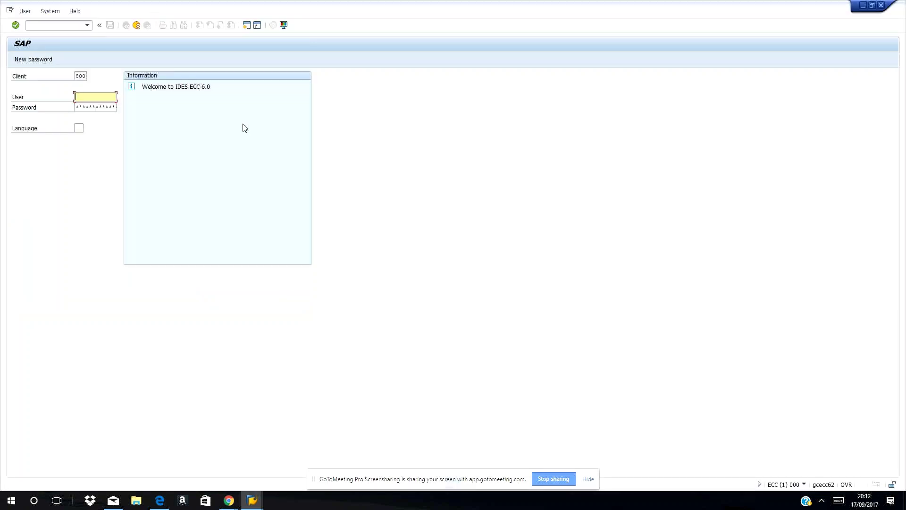
pyautogui.write('ba')
pyautogui.press('Down')
pyautogui.press('Return')
pyautogui.press('Tab')
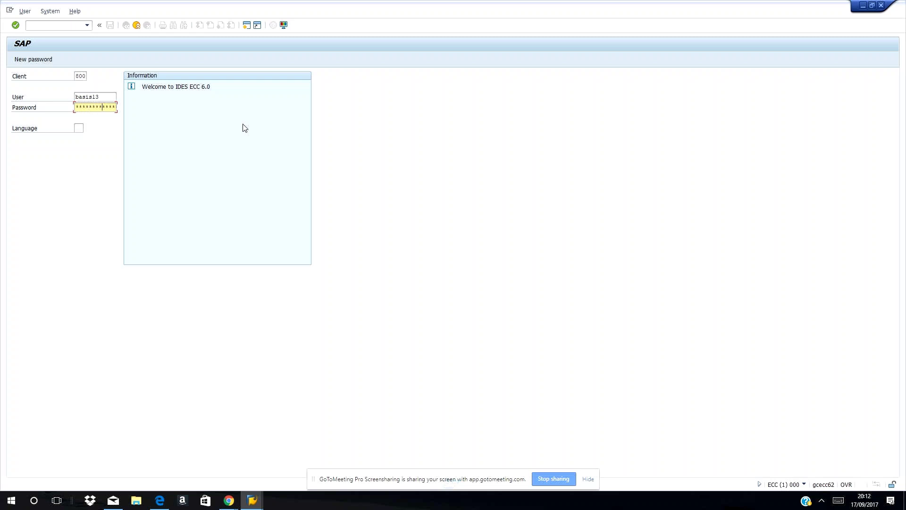
pyautogui.press('Return')
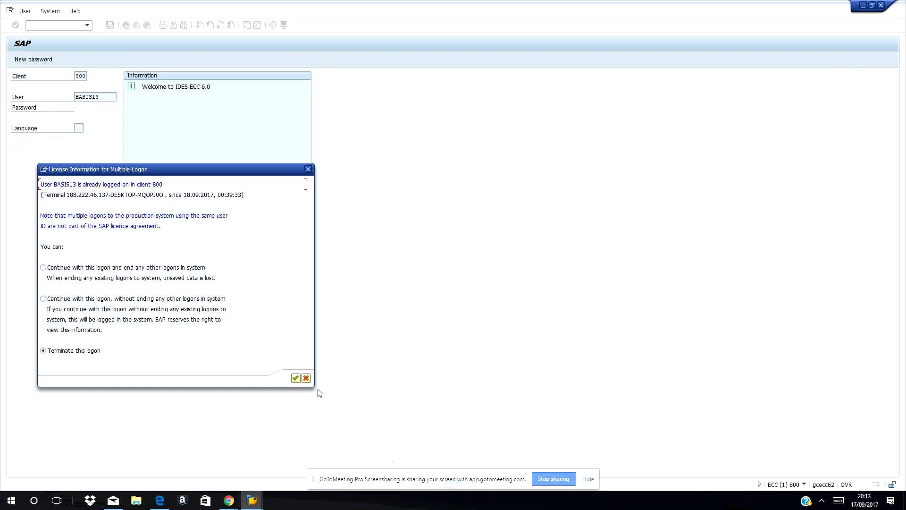
pyautogui.click(295, 378)
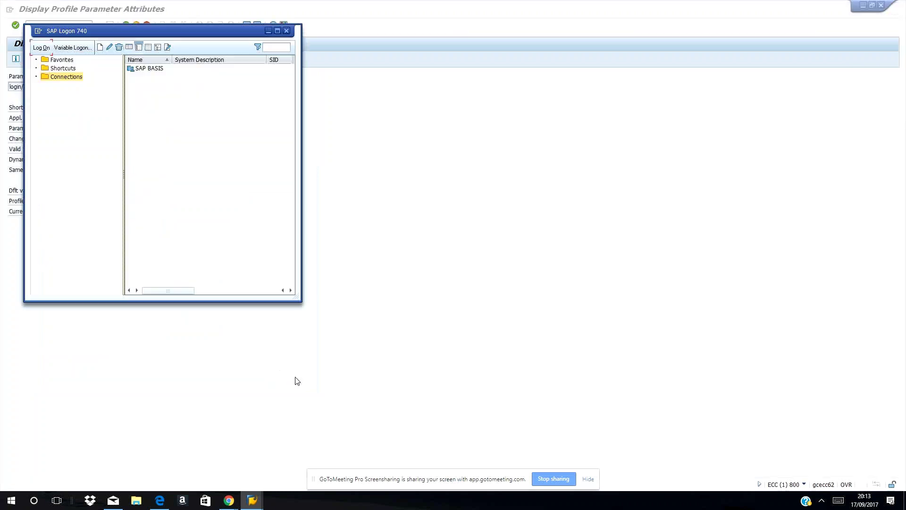
# - Close the SAP Logon 740 window and discard the half-typed /nrz command
pyautogui.click(287, 30)
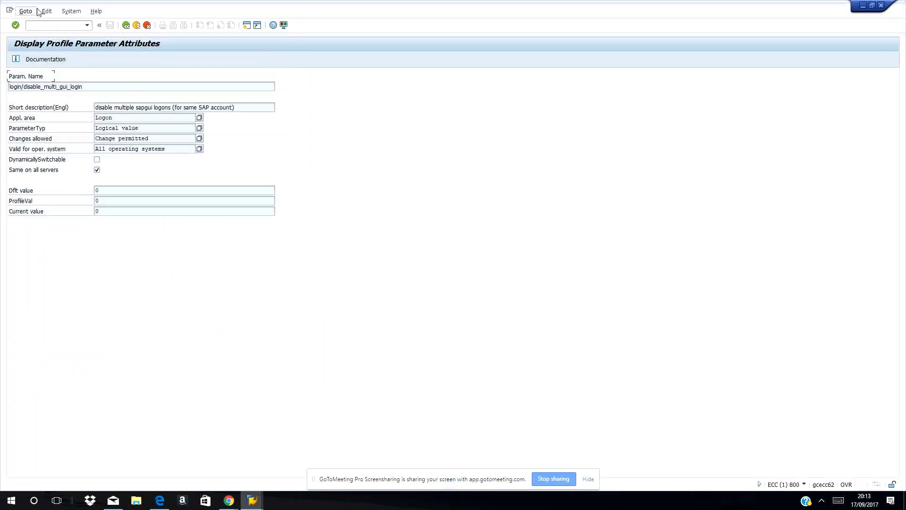
pyautogui.write('/nrz')
pyautogui.press('BackSpace')
pyautogui.press('BackSpace')
pyautogui.press('BackSpace')
pyautogui.click(50, 60)
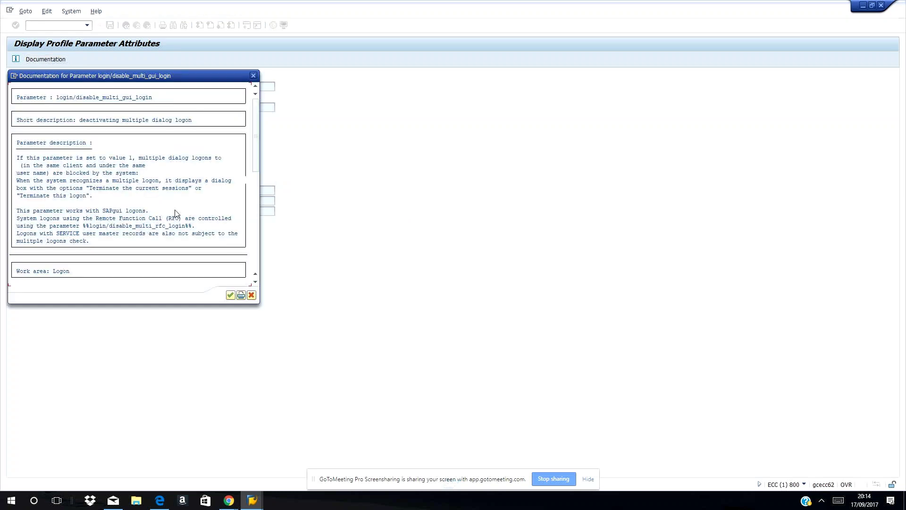
pyautogui.scroll(-1, 179, 197)
pyautogui.click(254, 76)
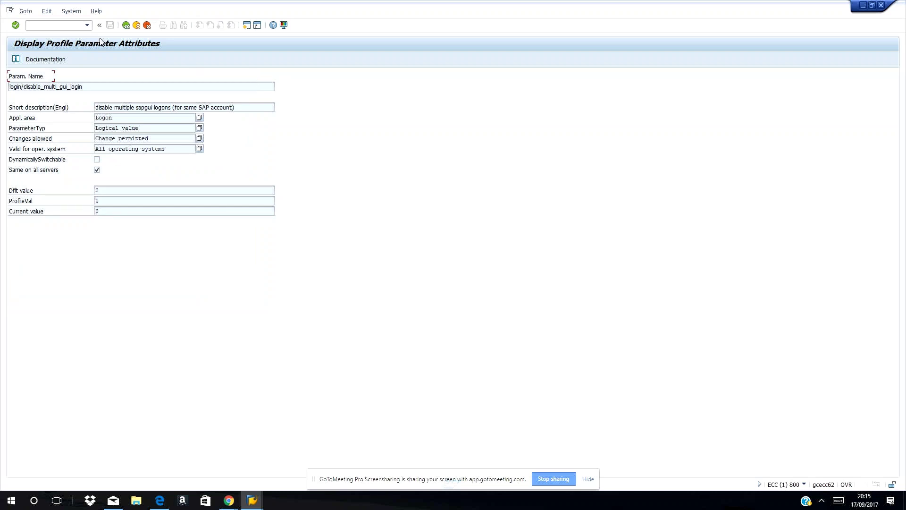
# - Go back to RZ11 and pick login/disable_password_logon from the login* parameter value list
pyautogui.click(125, 25)
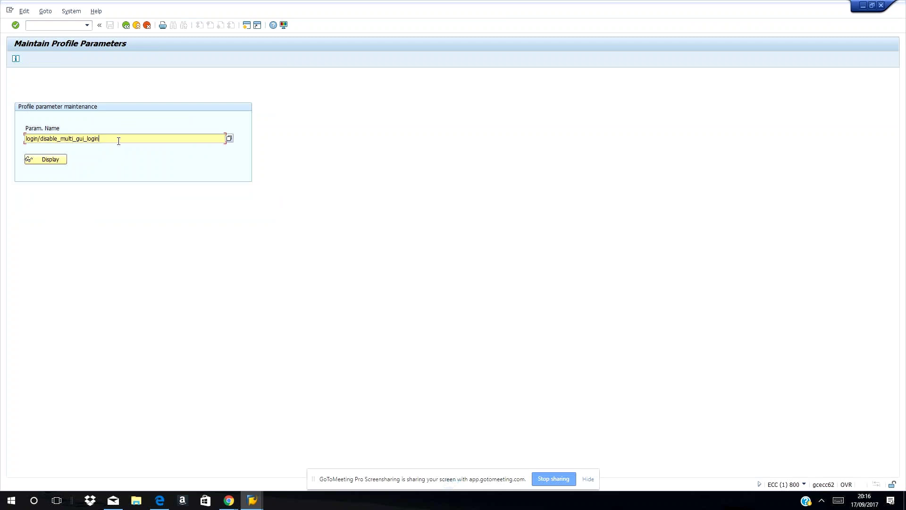
pyautogui.press('BackSpace')
pyautogui.press('BackSpace')
pyautogui.press('BackSpace')
pyautogui.press('BackSpace')
pyautogui.press('BackSpace')
pyautogui.press('BackSpace')
pyautogui.press('BackSpace')
pyautogui.press('BackSpace')
pyautogui.press('BackSpace')
pyautogui.press('BackSpace')
pyautogui.press('BackSpace')
pyautogui.press('BackSpace')
pyautogui.press('BackSpace')
pyautogui.press('BackSpace')
pyautogui.press('BackSpace')
pyautogui.press('BackSpace')
pyautogui.press('BackSpace')
pyautogui.press('BackSpace')
pyautogui.press('BackSpace')
pyautogui.press('BackSpace')
pyautogui.write('*')
pyautogui.click(228, 139)
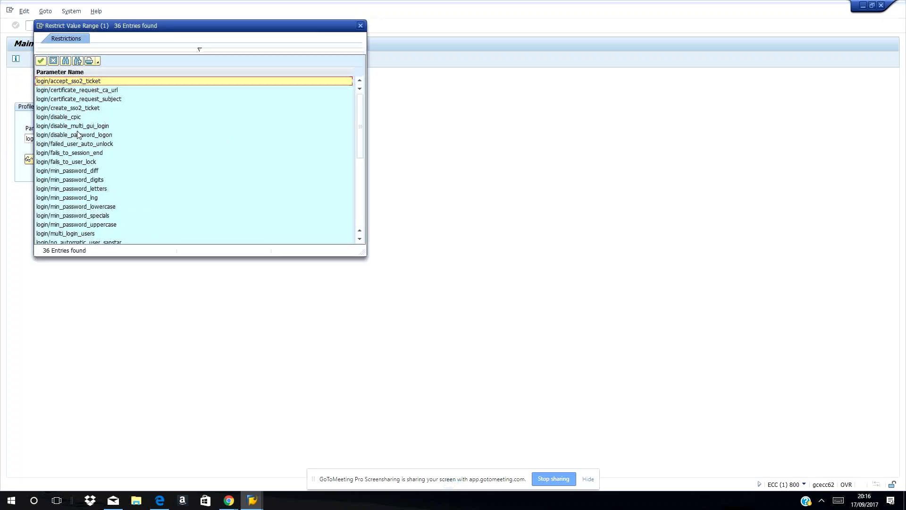
pyautogui.click(85, 99)
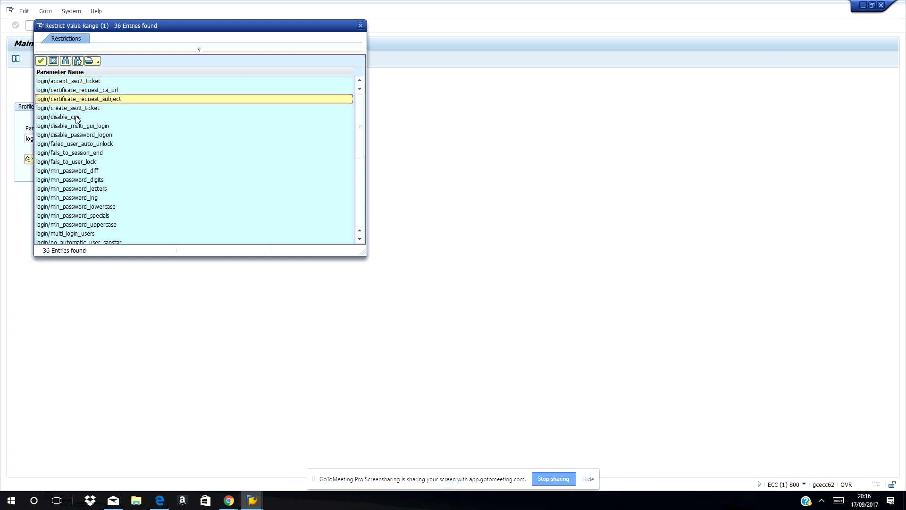
pyautogui.click(89, 135)
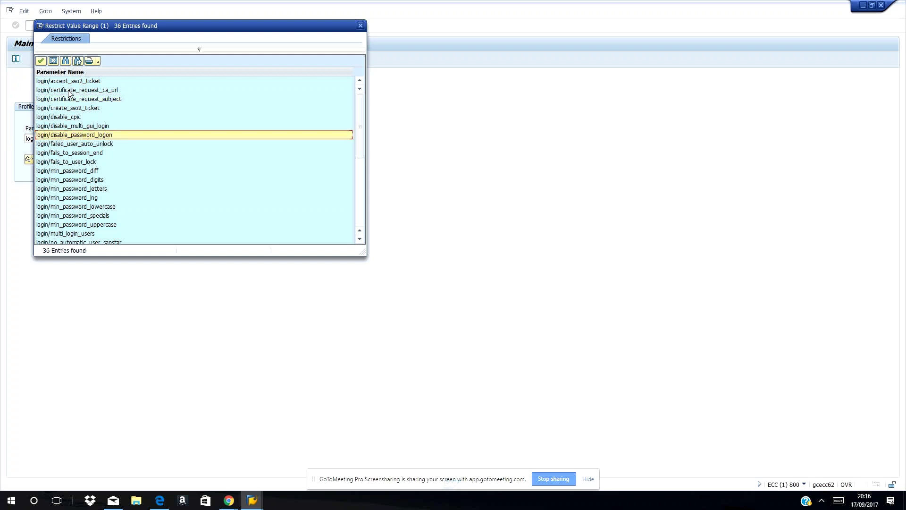
pyautogui.click(40, 61)
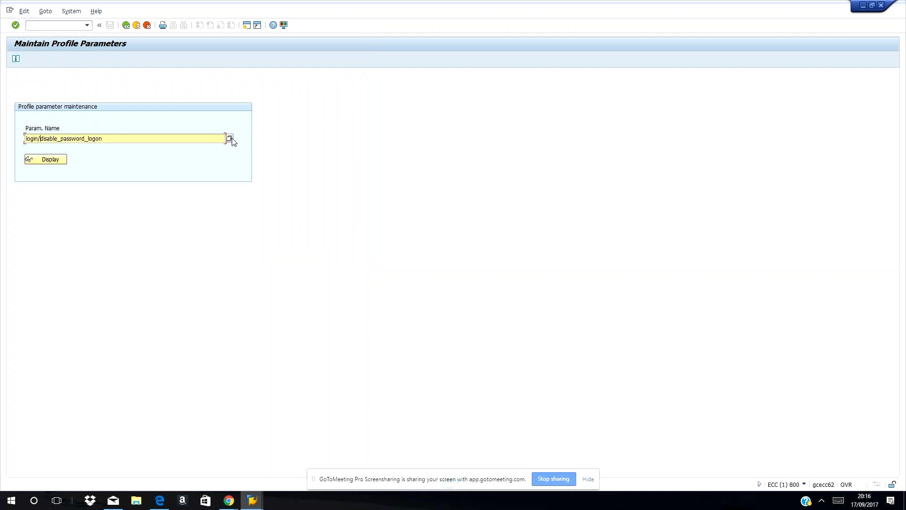
# - Display login/disable_password_logon's attributes (maximum 2, all values 0) and read its documentation
pyautogui.click(55, 161)
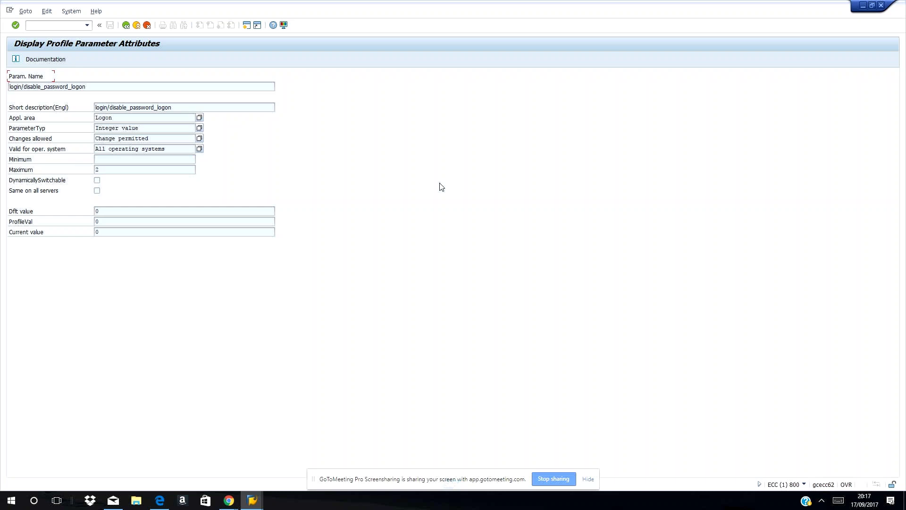
pyautogui.click(31, 63)
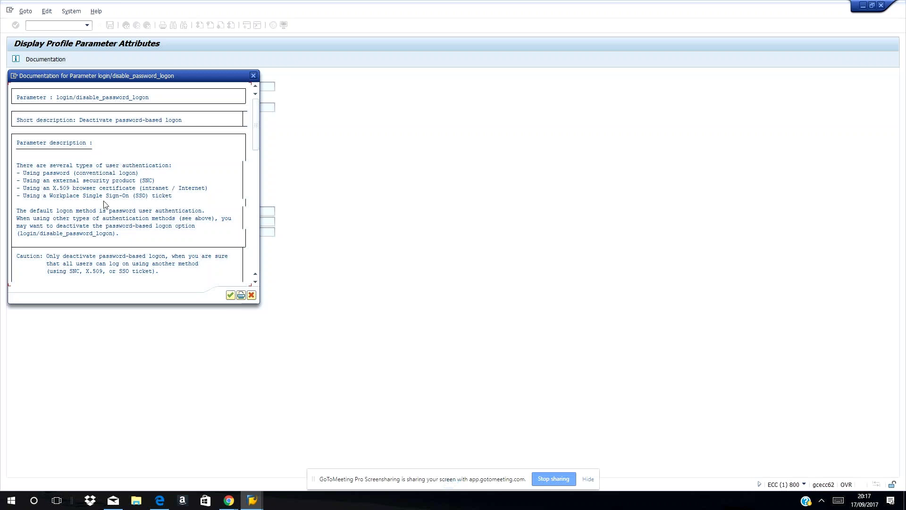
pyautogui.scroll(-1, 89, 209)
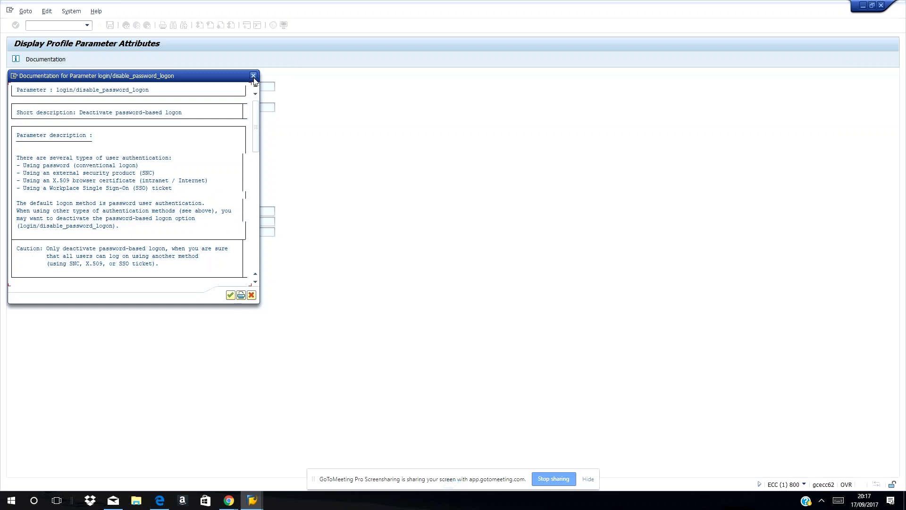
pyautogui.click(254, 76)
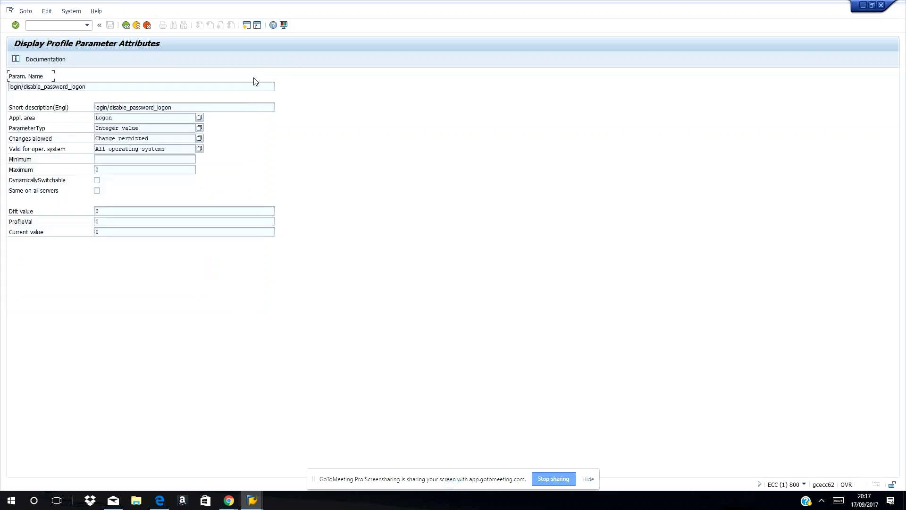
# - Go back and list all 36 parameters matching login* in the value help
pyautogui.click(126, 25)
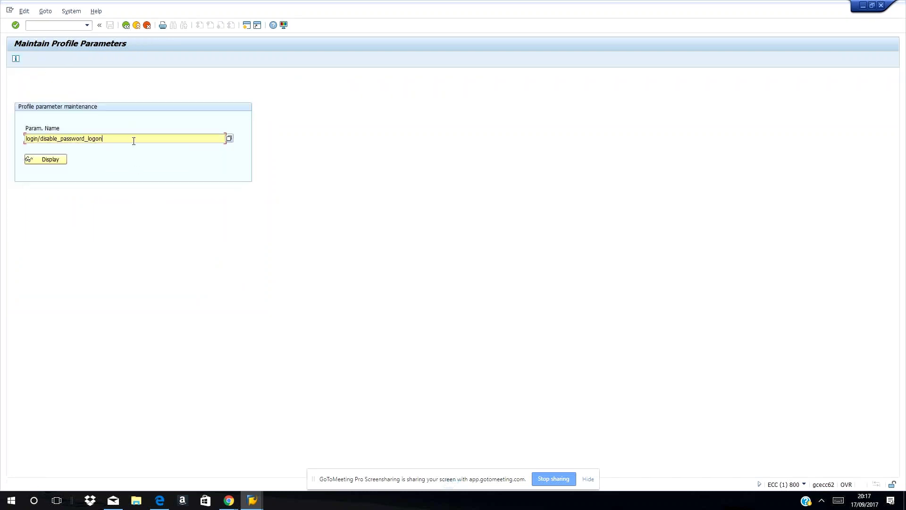
pyautogui.press('BackSpace')
pyautogui.press('BackSpace')
pyautogui.press('BackSpace')
pyautogui.press('BackSpace')
pyautogui.press('BackSpace')
pyautogui.press('BackSpace')
pyautogui.press('BackSpace')
pyautogui.press('BackSpace')
pyautogui.press('BackSpace')
pyautogui.press('BackSpace')
pyautogui.press('BackSpace')
pyautogui.press('BackSpace')
pyautogui.press('BackSpace')
pyautogui.press('BackSpace')
pyautogui.press('BackSpace')
pyautogui.press('BackSpace')
pyautogui.press('BackSpace')
pyautogui.press('BackSpace')
pyautogui.press('BackSpace')
pyautogui.press('BackSpace')
pyautogui.write('*')
pyautogui.press('F4')
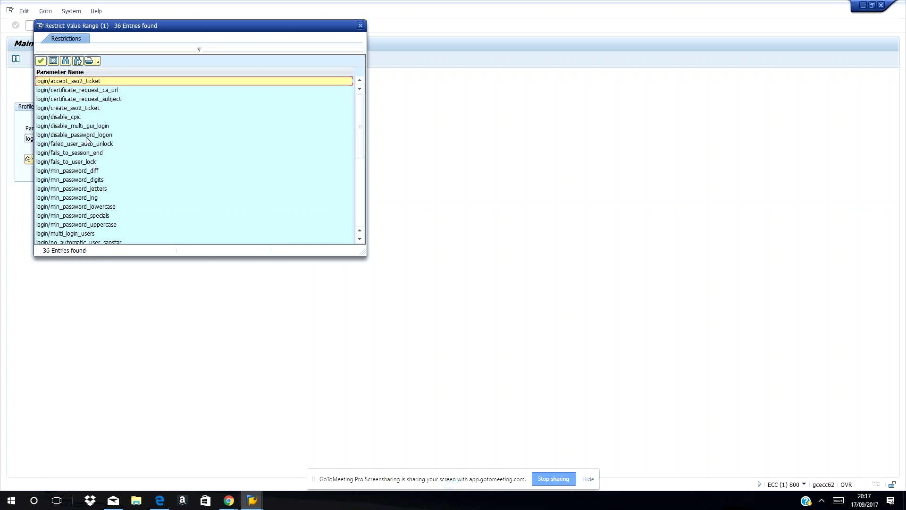
pyautogui.click(85, 145)
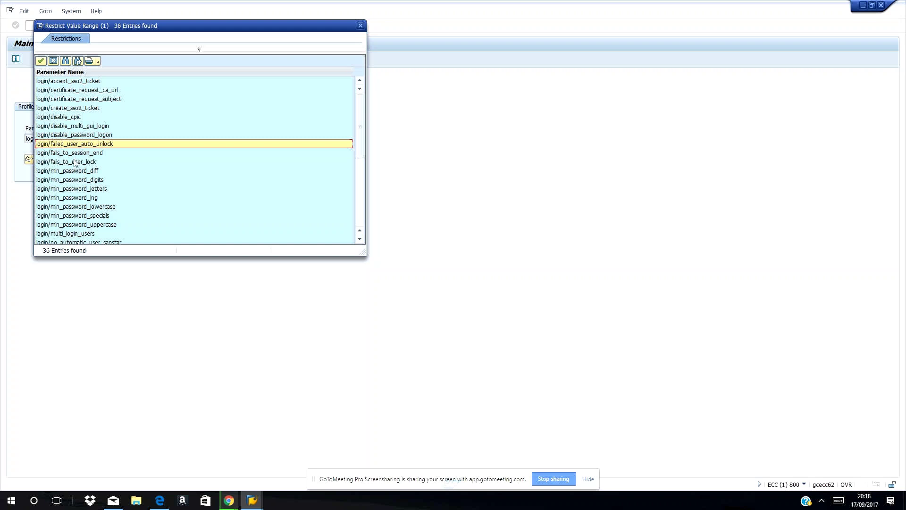
pyautogui.click(74, 154)
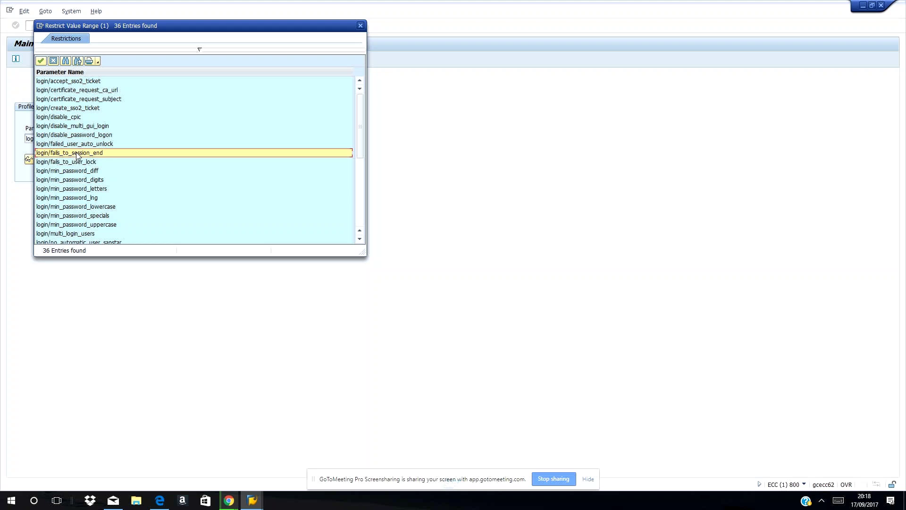
pyautogui.click(83, 163)
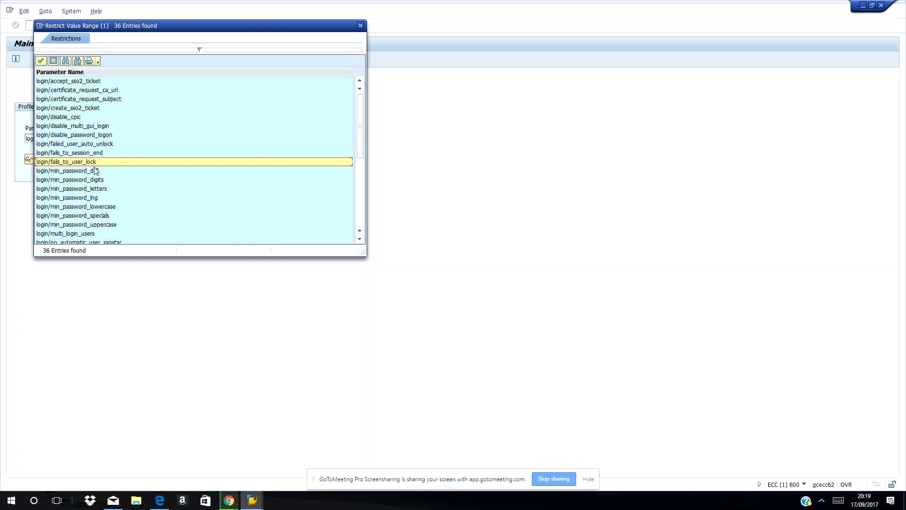
pyautogui.click(83, 172)
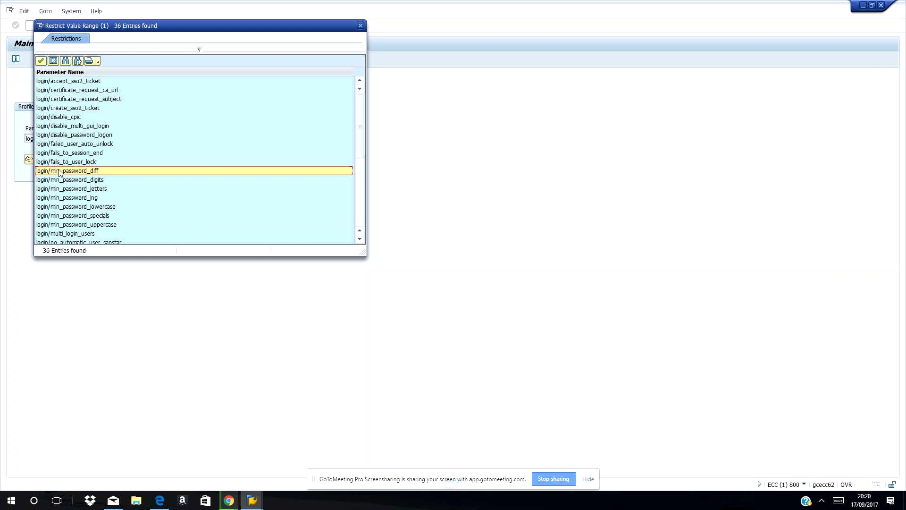
pyautogui.click(80, 182)
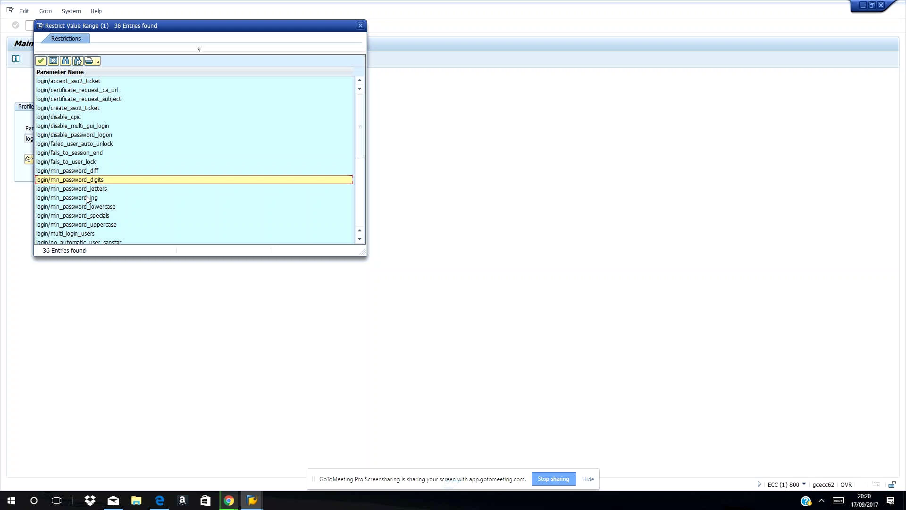
pyautogui.click(91, 191)
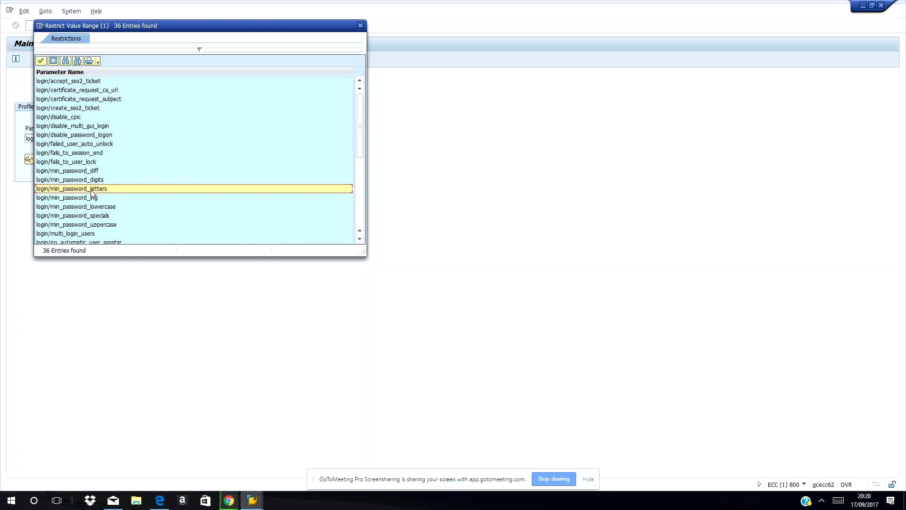
pyautogui.moveTo(360, 127); pyautogui.dragTo(360, 136)
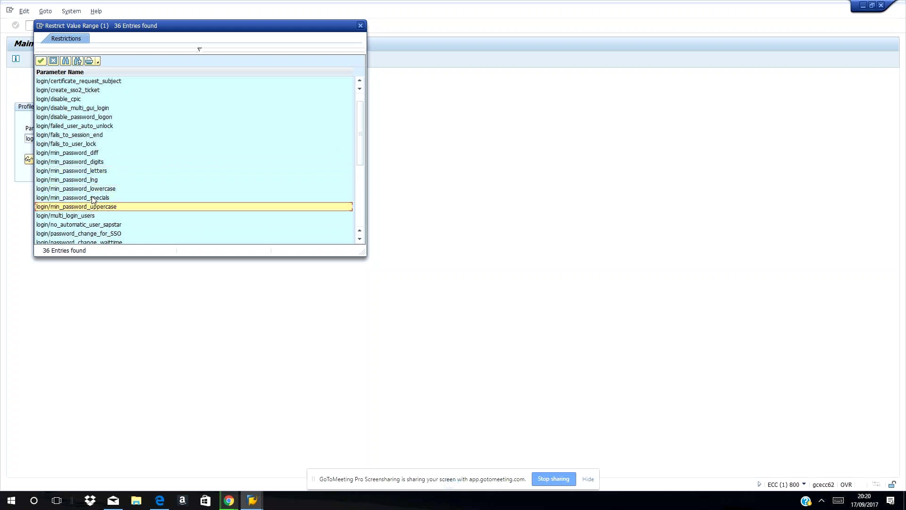
# - Scroll down the login parameter list, highlighting login/multi_login_users along the way
pyautogui.click(359, 233)
pyautogui.click(359, 233)
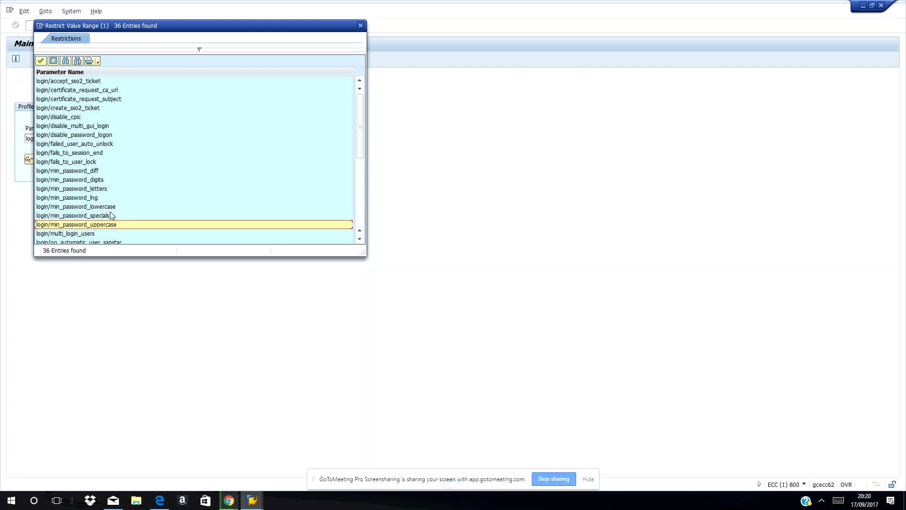
pyautogui.click(68, 231)
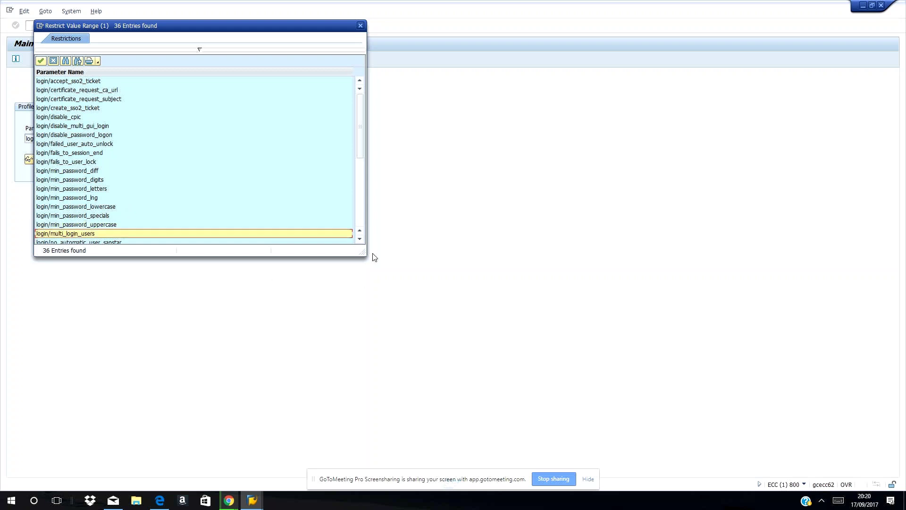
pyautogui.click(359, 240)
pyautogui.click(360, 240)
pyautogui.click(360, 240)
pyautogui.click(360, 240)
pyautogui.click(359, 240)
pyautogui.click(359, 240)
pyautogui.click(359, 240)
pyautogui.click(359, 239)
pyautogui.click(359, 240)
pyautogui.click(360, 239)
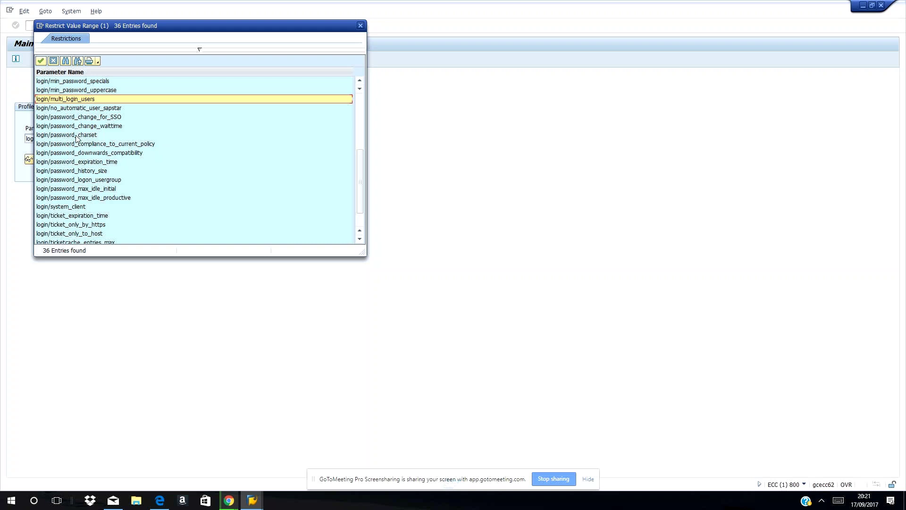
# - Browse further past login/ticket_expiration_time and choose login/system_client
pyautogui.click(117, 145)
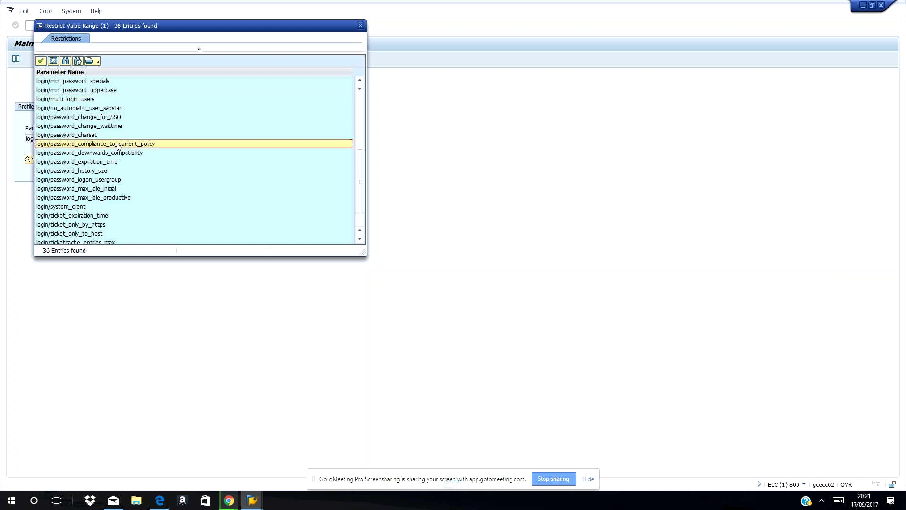
pyautogui.click(82, 198)
pyautogui.click(76, 215)
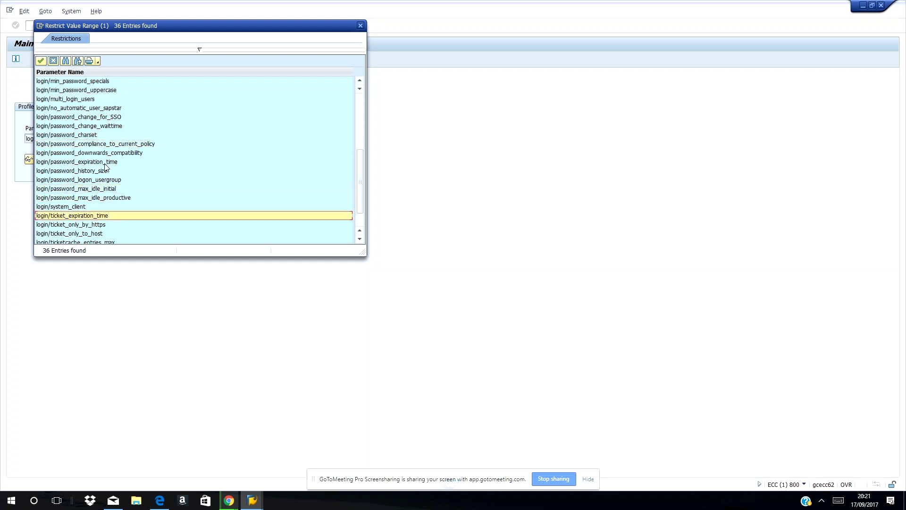
pyautogui.scroll(-1, 105, 167)
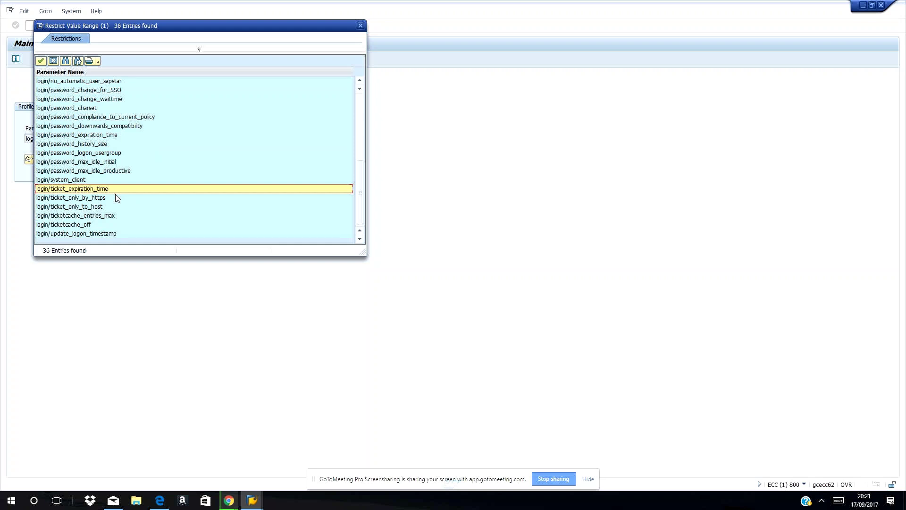
pyautogui.click(85, 182)
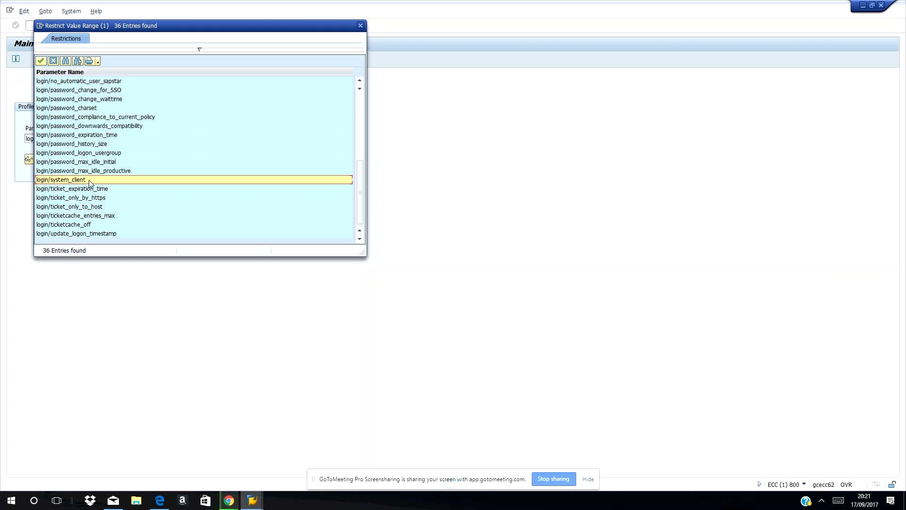
pyautogui.doubleClick(89, 180)
# - Show login/system_client's attributes (default 001, current 800), then launch /nrz10 for Edit Profiles
pyautogui.press('Return')
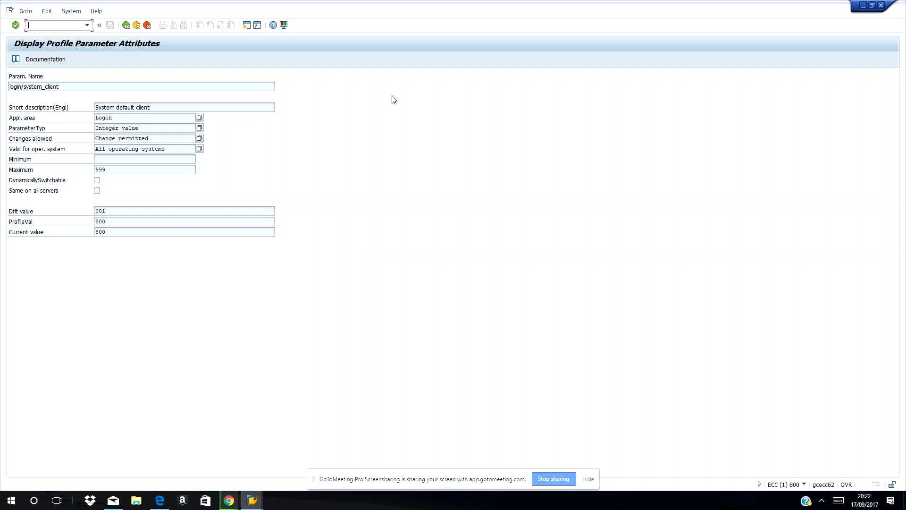
pyautogui.write('/nrz10')
pyautogui.press('Return')
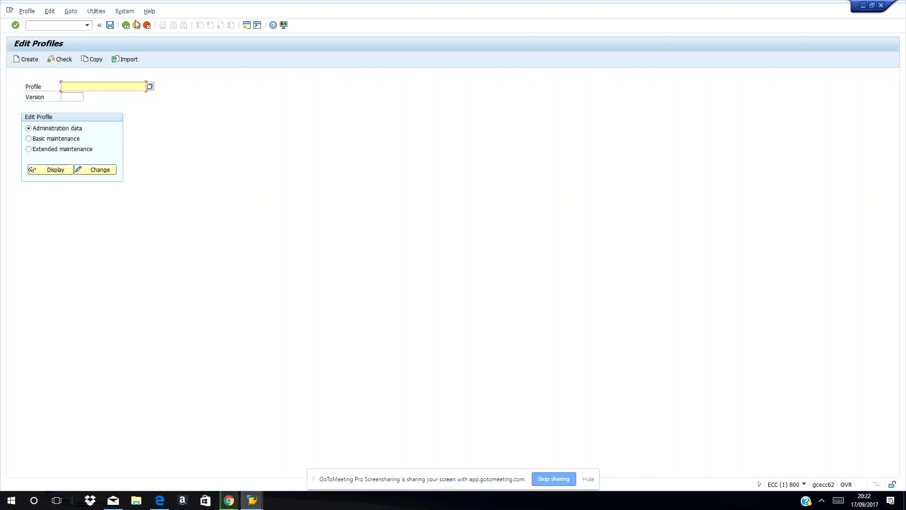
# - Import and check all active servers' profiles via Utilities > Import profiles > Of active servers
pyautogui.click(102, 12)
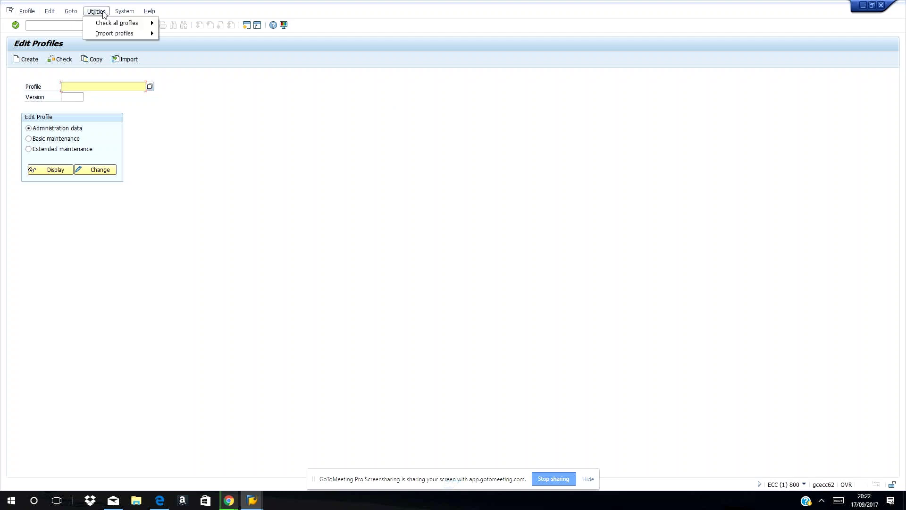
pyautogui.moveTo(107, 22)
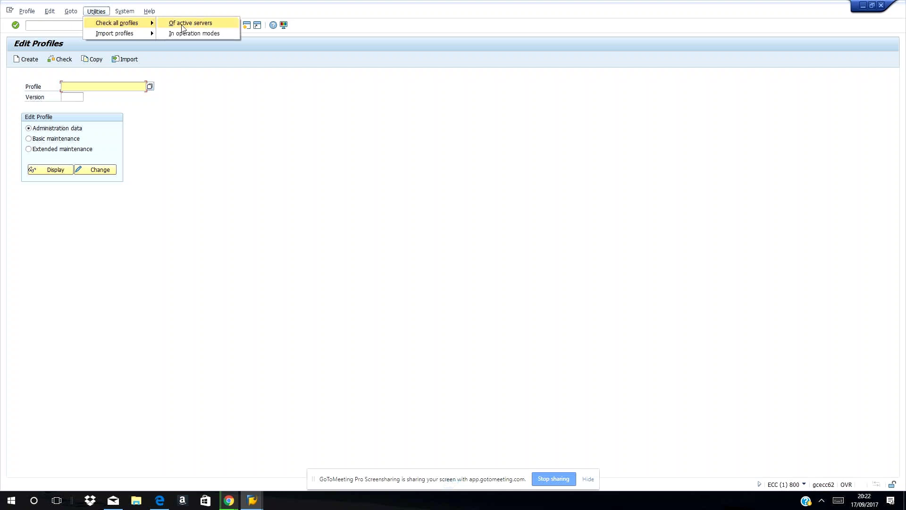
pyautogui.moveTo(131, 38)
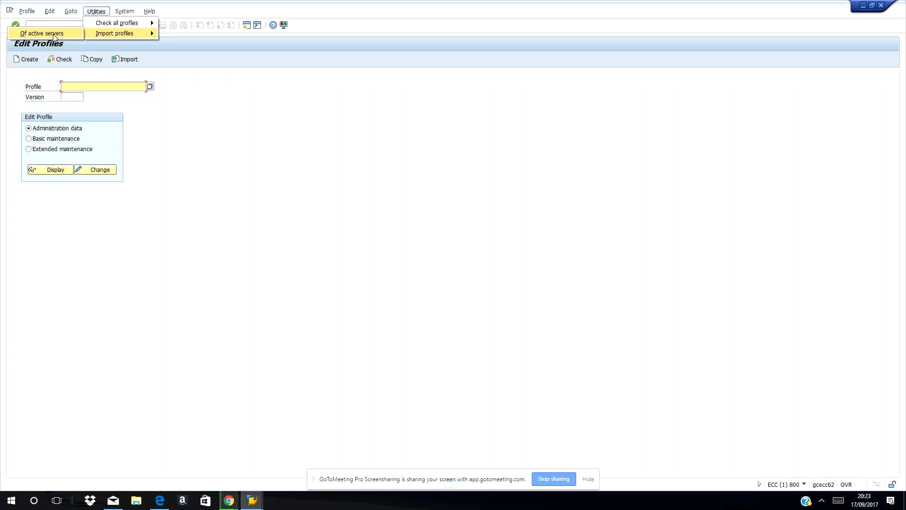
pyautogui.click(54, 36)
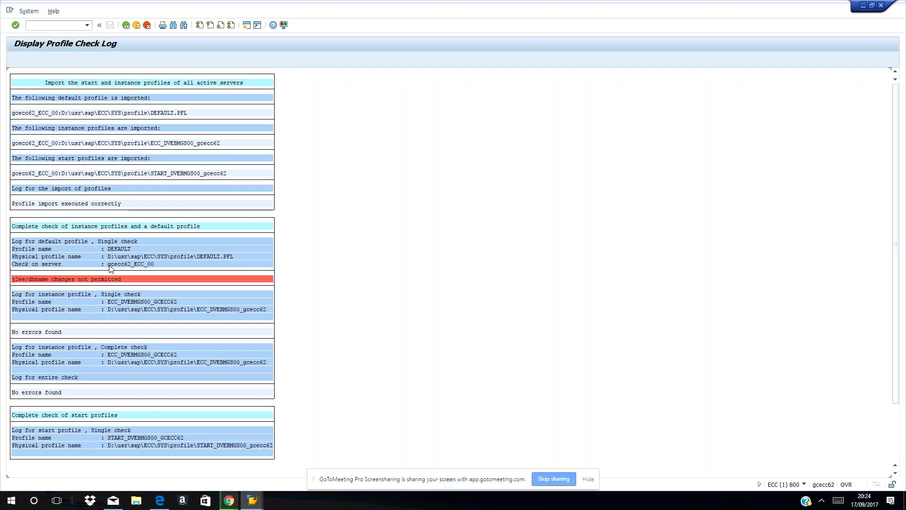
# - Scroll through the check log entries, including the j2ee/dbname error and DEFAULT.PFL line, then go back
pyautogui.click(102, 242)
pyautogui.scroll(-1, 165, 255)
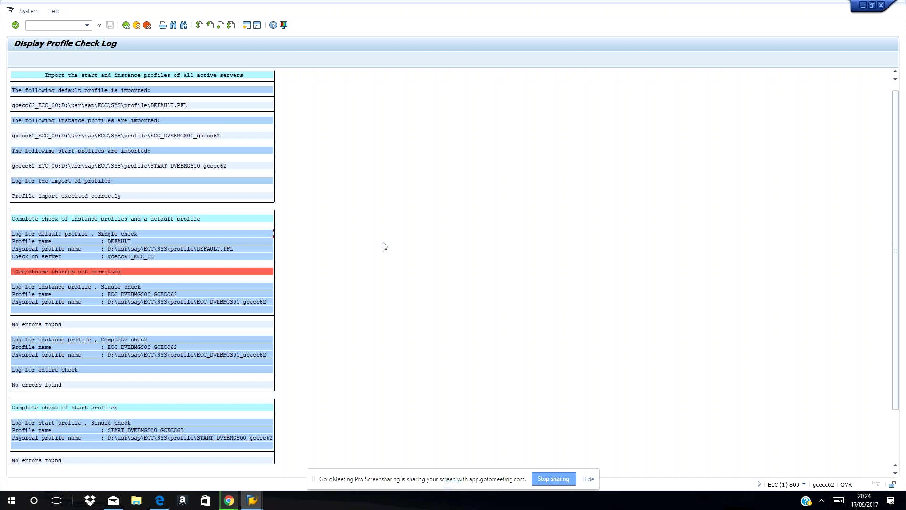
pyautogui.scroll(-1, 384, 246)
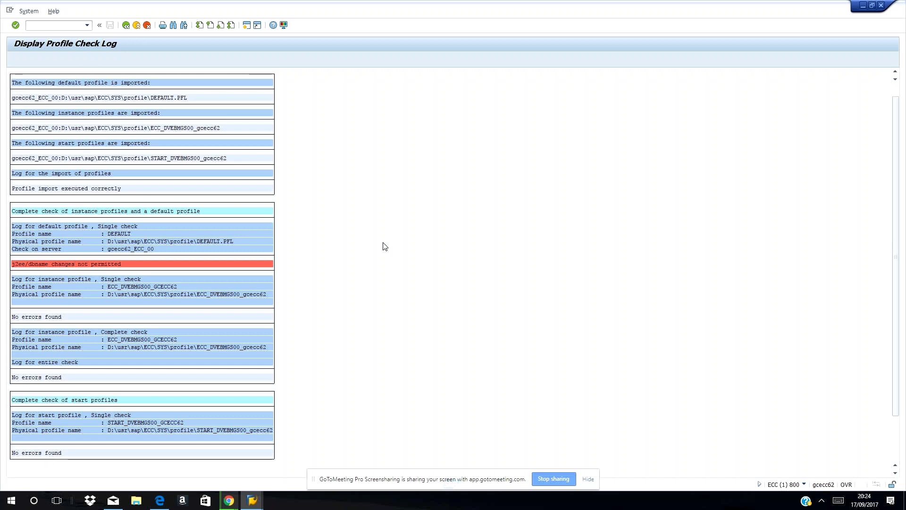
pyautogui.scroll(-1, 385, 245)
pyautogui.scroll(1, 383, 245)
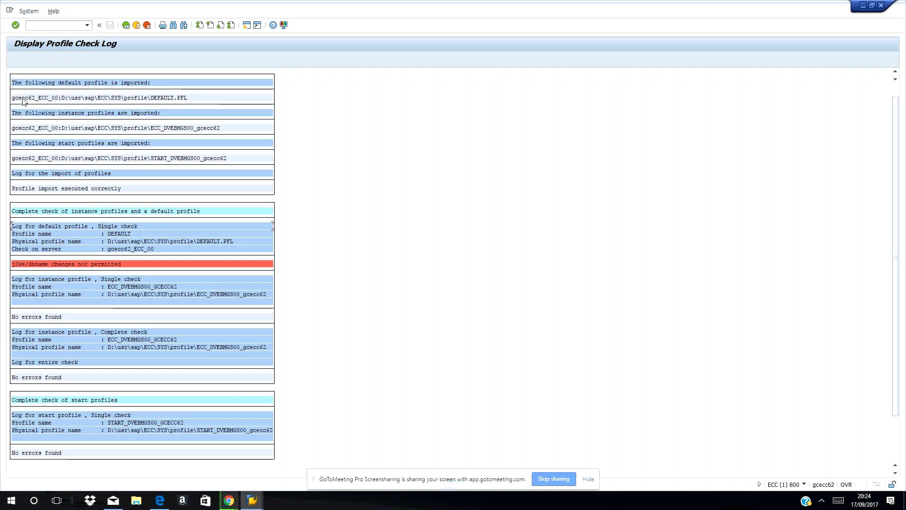
pyautogui.click(18, 99)
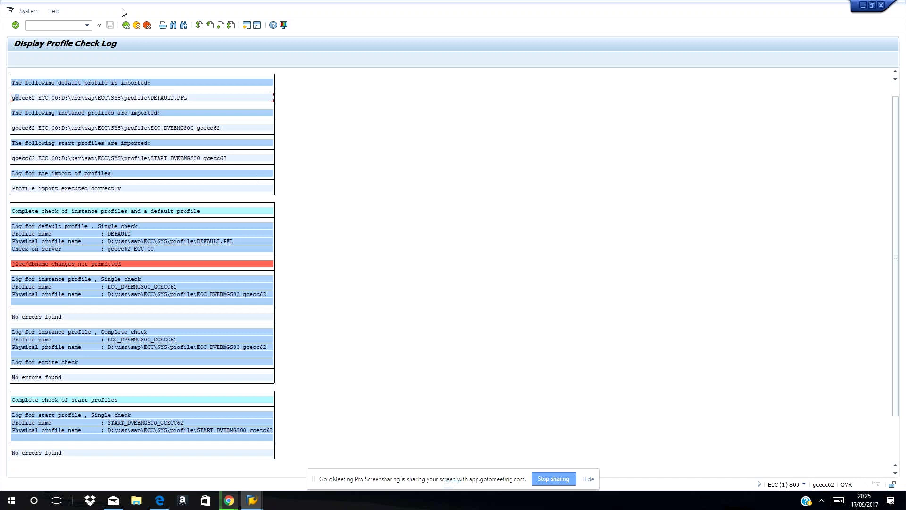
pyautogui.click(128, 25)
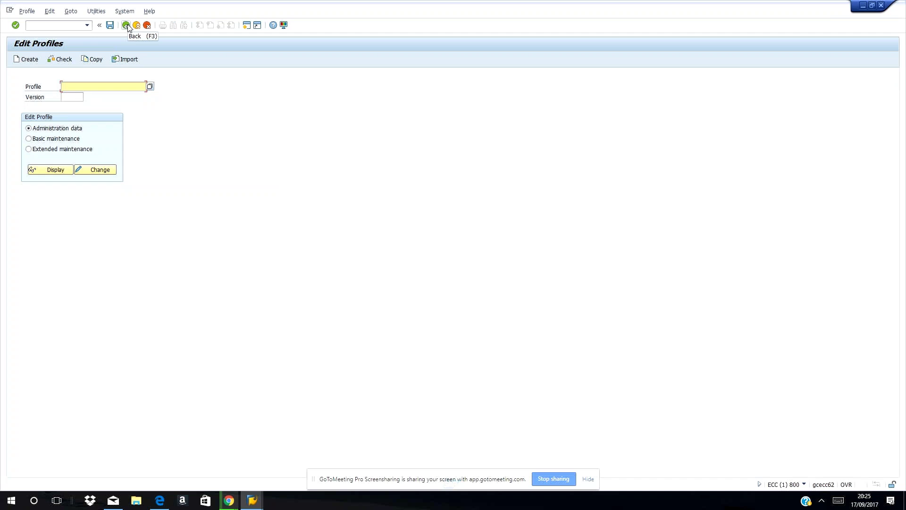
# - Pick the DEFAULT profile from the value help and display its version 9 administration data
pyautogui.click(150, 87)
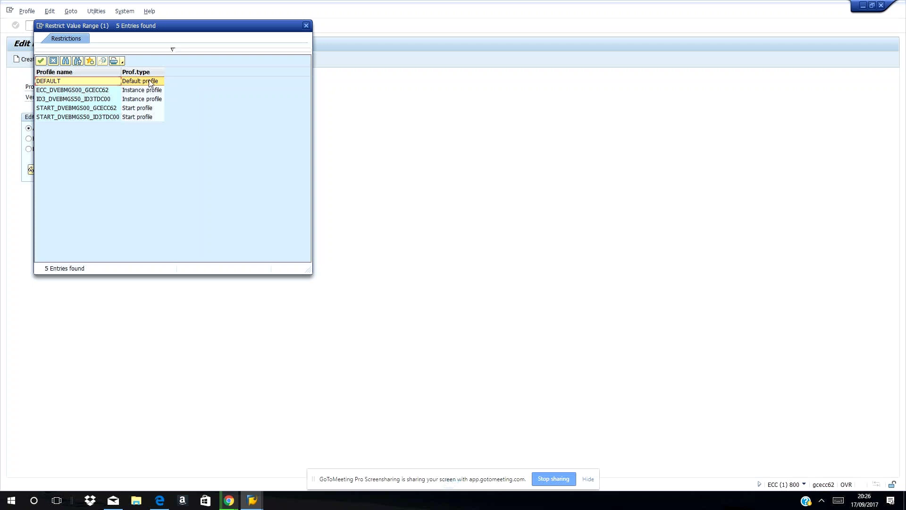
pyautogui.doubleClick(75, 83)
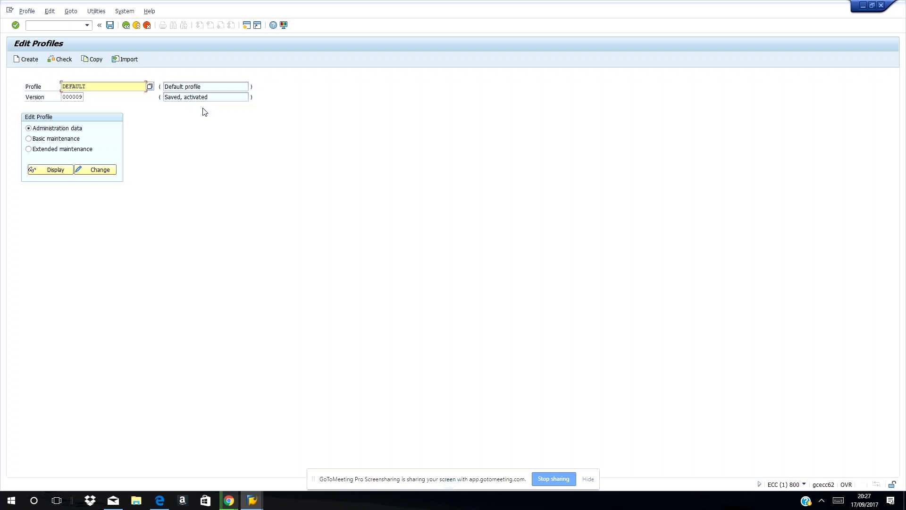
pyautogui.click(60, 172)
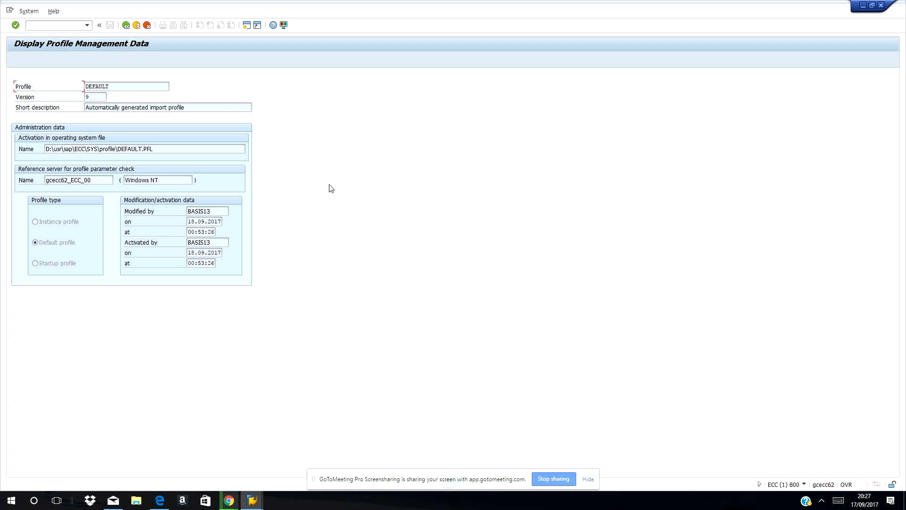
# - Return to Edit Profiles and select Basic maintenance for the DEFAULT profile
pyautogui.click(126, 25)
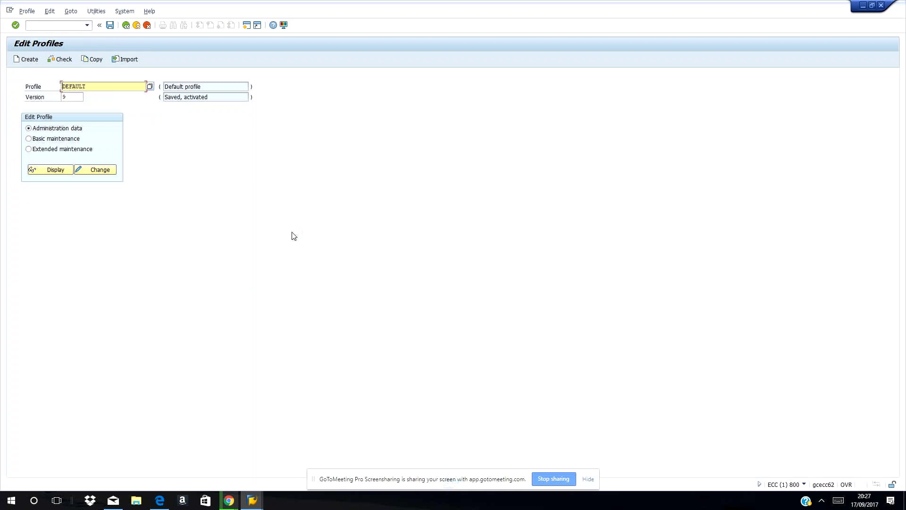
pyautogui.click(29, 139)
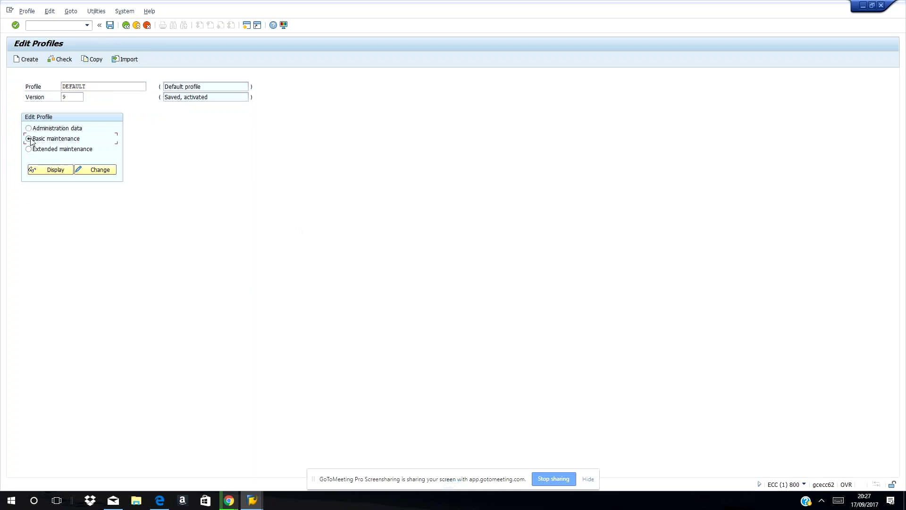
pyautogui.click(38, 172)
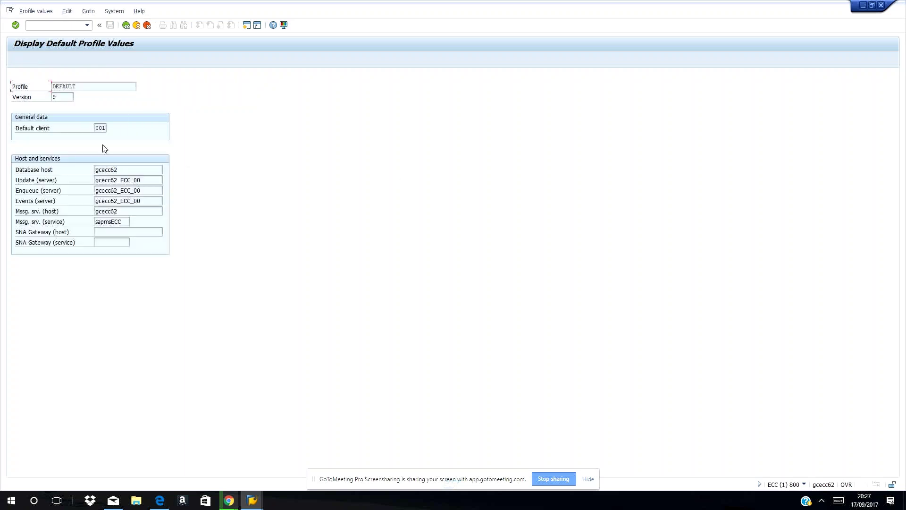
pyautogui.click(126, 26)
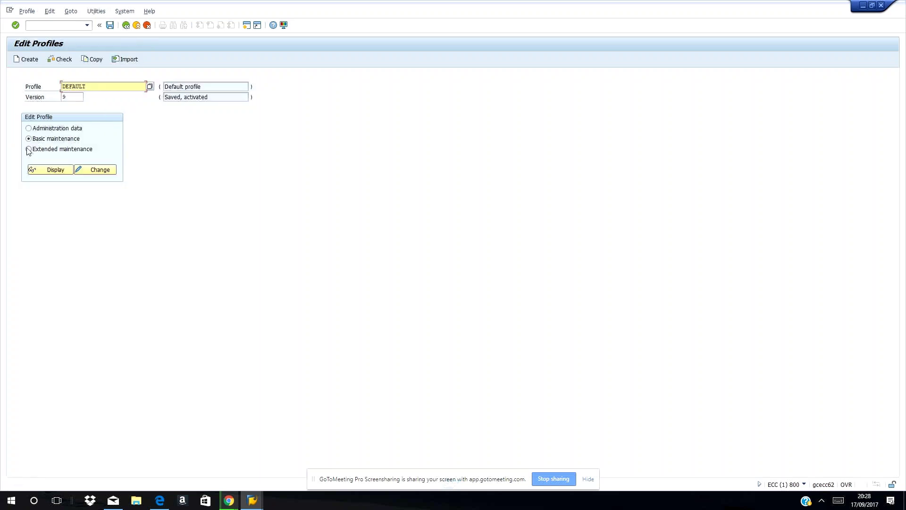
# - Open DEFAULT profile version 000009 in Extended maintenance for changing
pyautogui.click(29, 150)
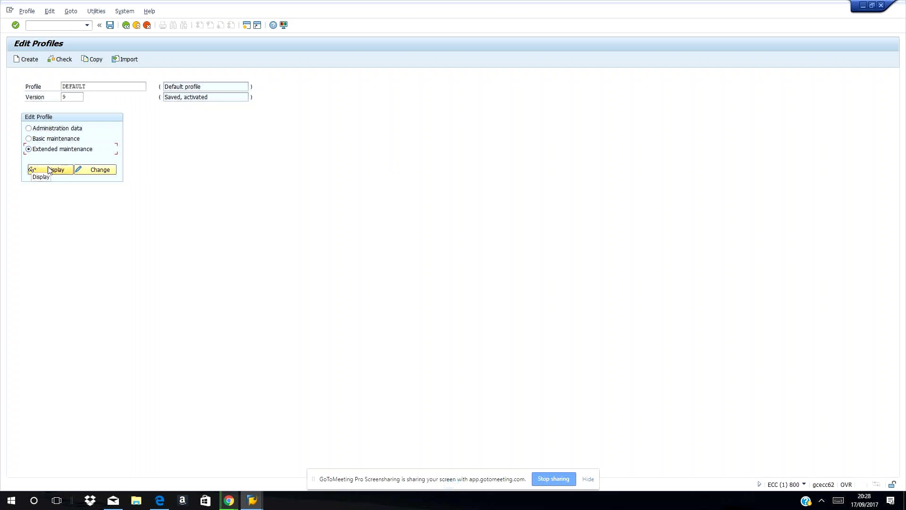
pyautogui.click(108, 171)
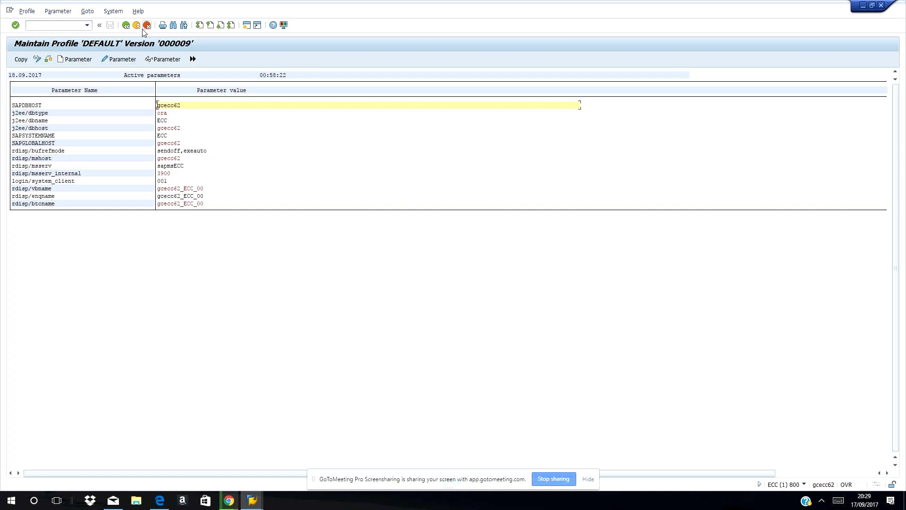
# - Leave the DEFAULT profile and pick instance profile ECC_DVEBMGS00_GCECC62 from the profile value help
pyautogui.click(130, 27)
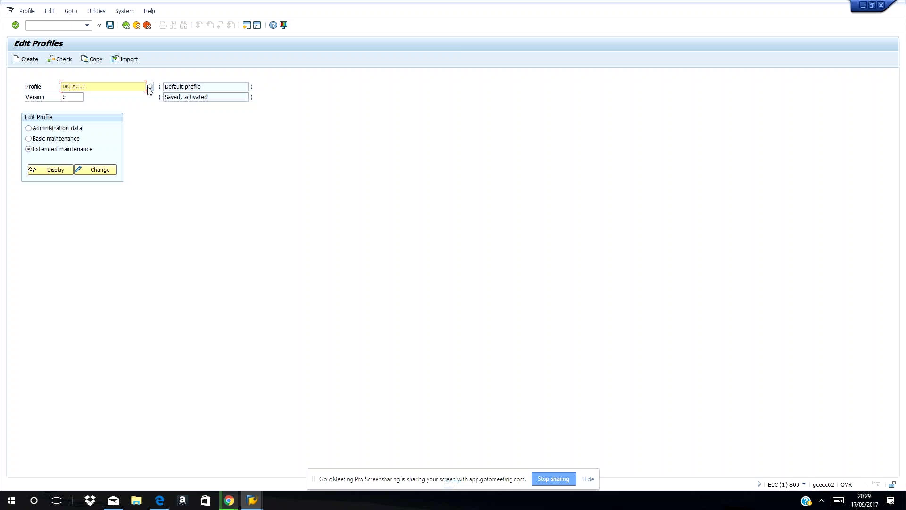
pyautogui.click(148, 87)
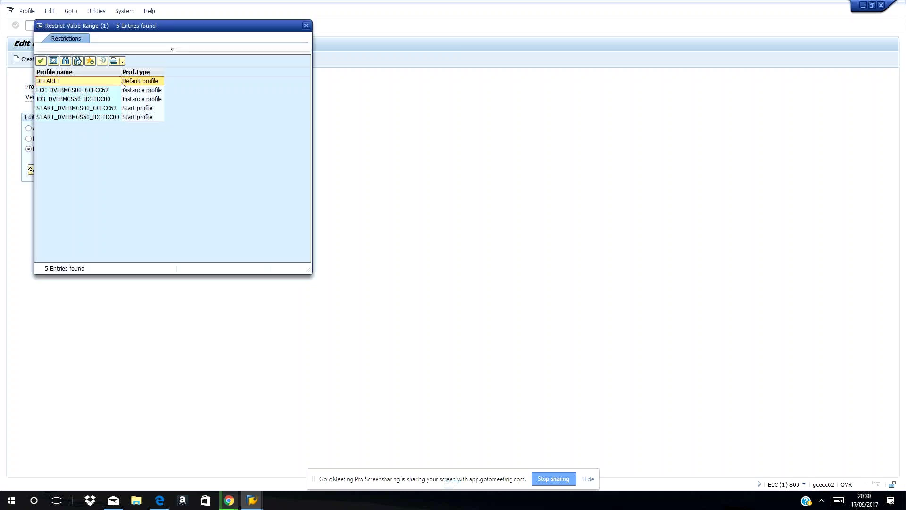
pyautogui.click(92, 92)
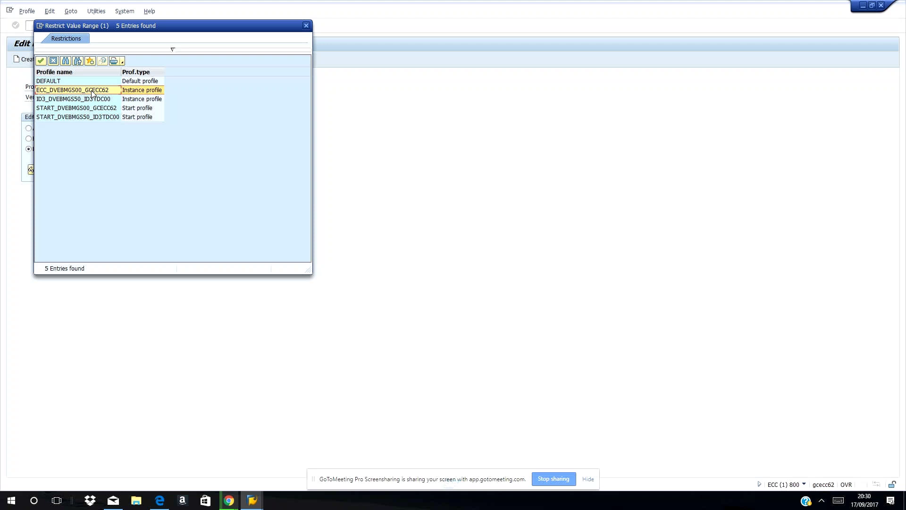
pyautogui.click(92, 93)
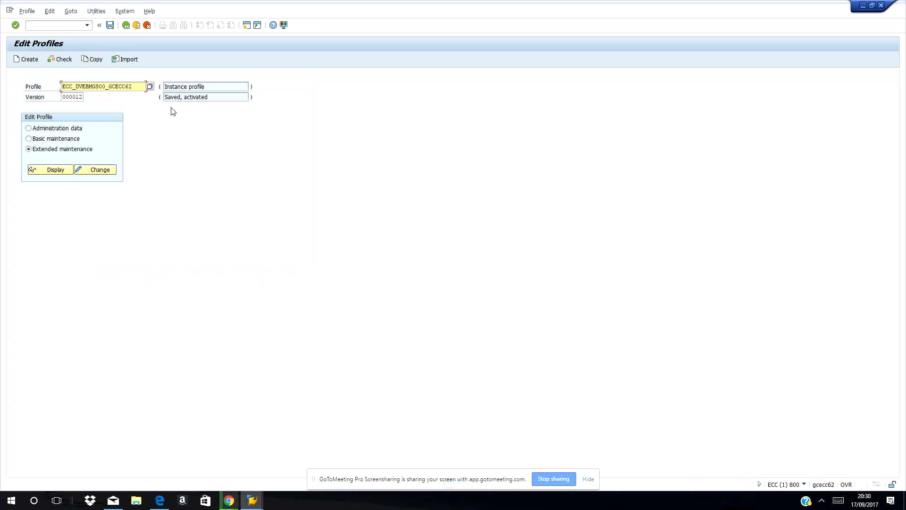
# - Open ECC_DVEBMGS00_GCECC62 version 000012 for changing in Extended maintenance and begin a new parameter
pyautogui.click(104, 178)
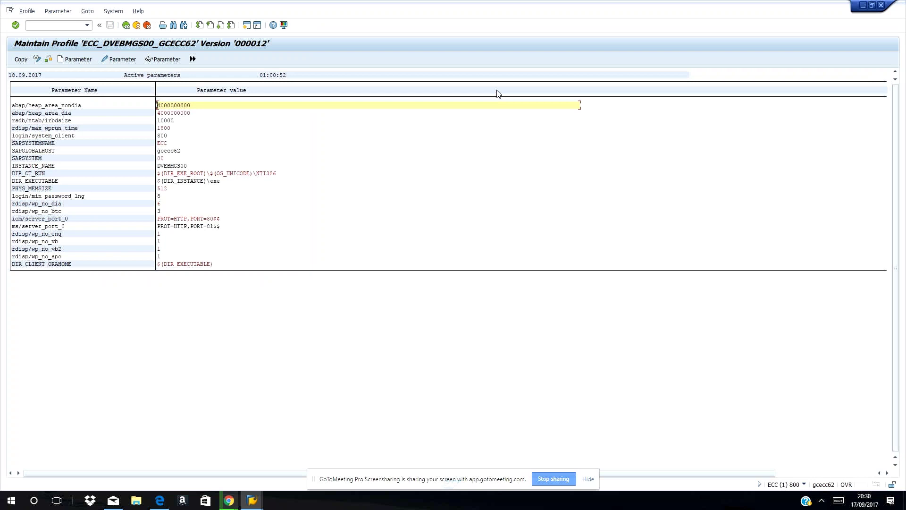
pyautogui.click(126, 25)
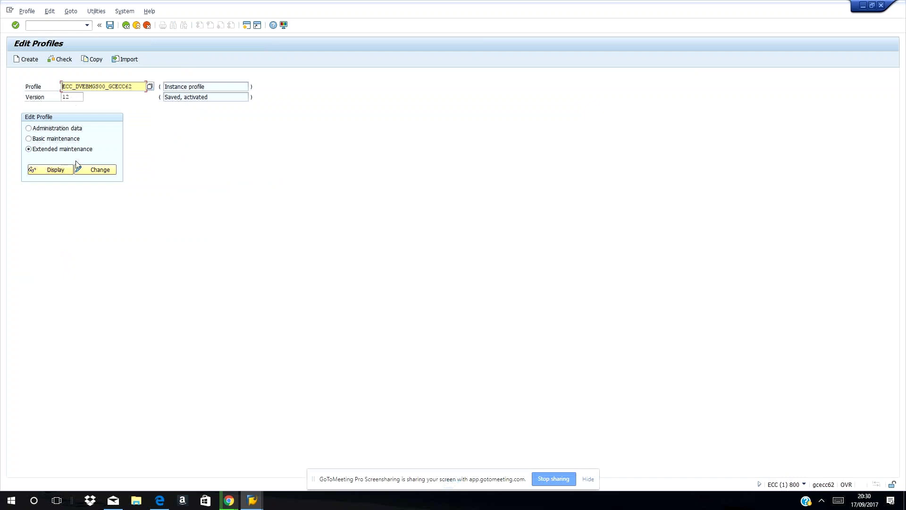
pyautogui.click(105, 177)
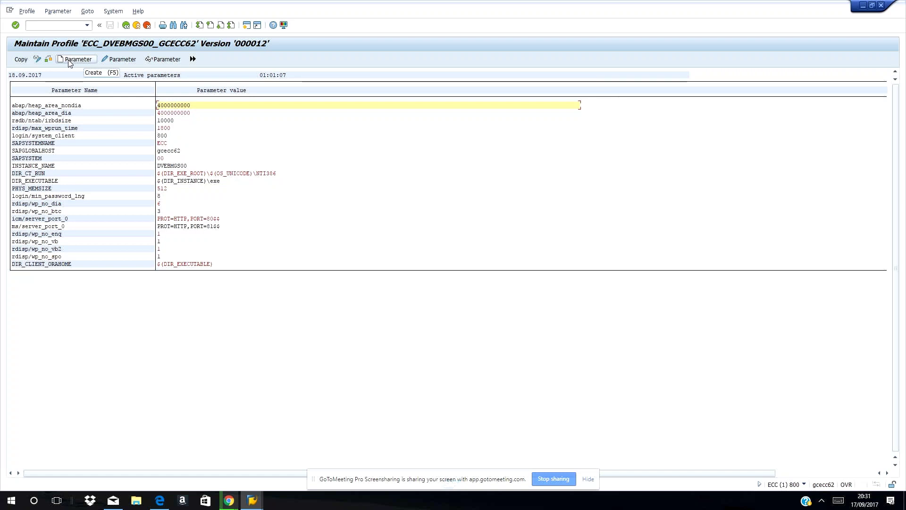
pyautogui.click(69, 62)
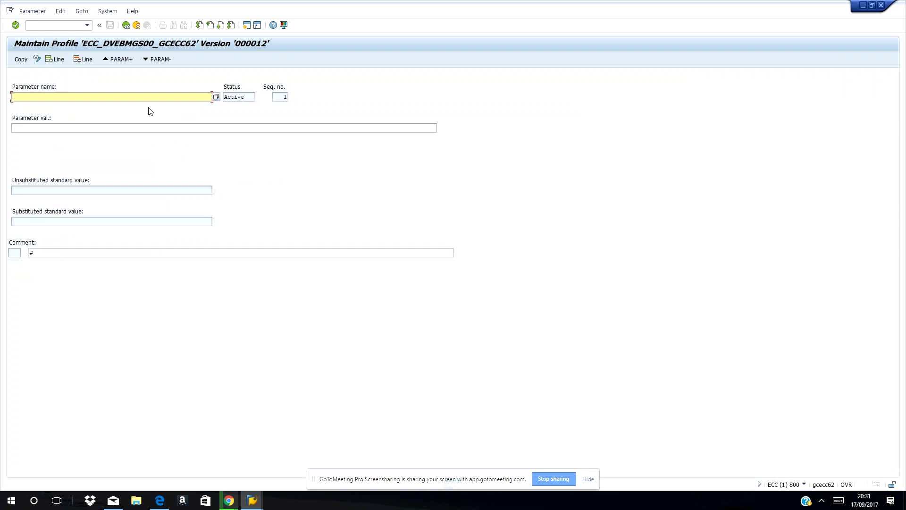
# - Enter parameter name login/min_password_lng, fixing a typo, and give it the value 10
pyautogui.write('login*')
pyautogui.click(215, 97)
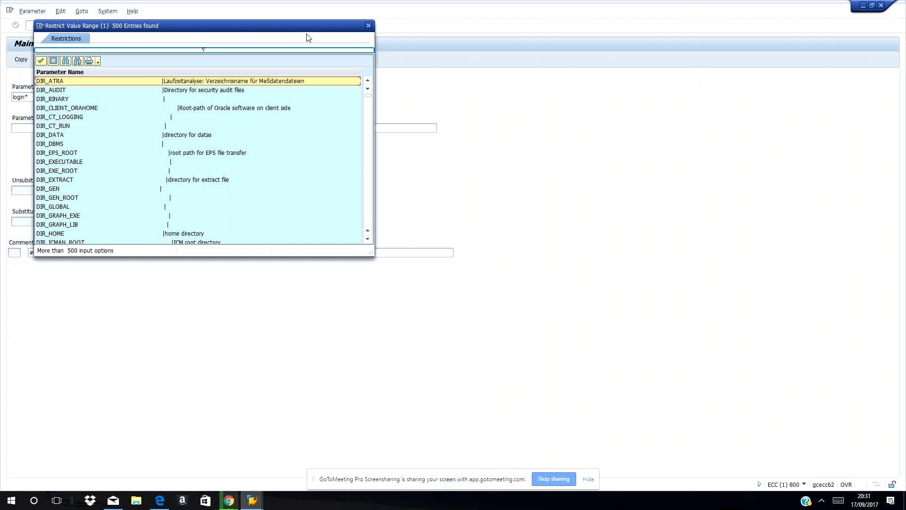
pyautogui.click(368, 26)
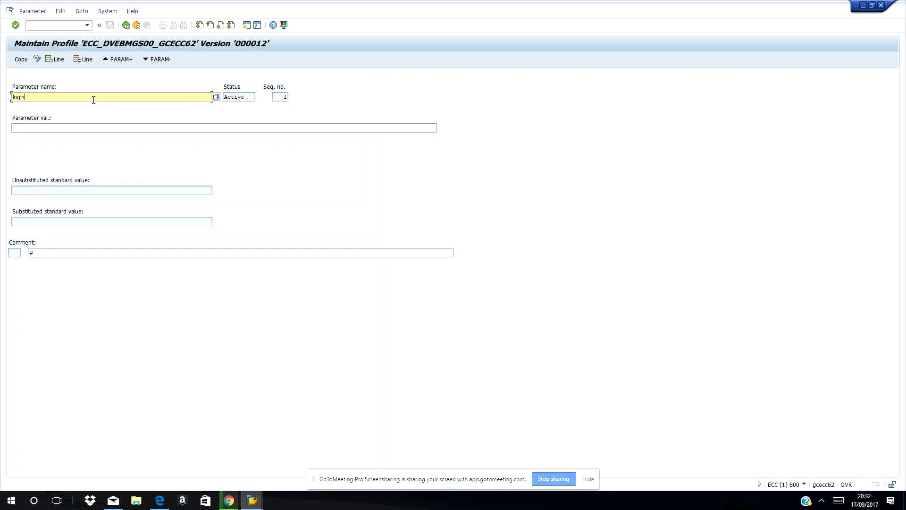
pyautogui.write('/min_pas')
pyautogui.write('word_lng')
pyautogui.press('BackSpace')
pyautogui.press('BackSpace')
pyautogui.press('BackSpace')
pyautogui.press('BackSpace')
pyautogui.press('BackSpace')
pyautogui.press('BackSpace')
pyautogui.press('BackSpace')
pyautogui.press('BackSpace')
pyautogui.write('sword_lng')
pyautogui.click(83, 130)
pyautogui.write('10')
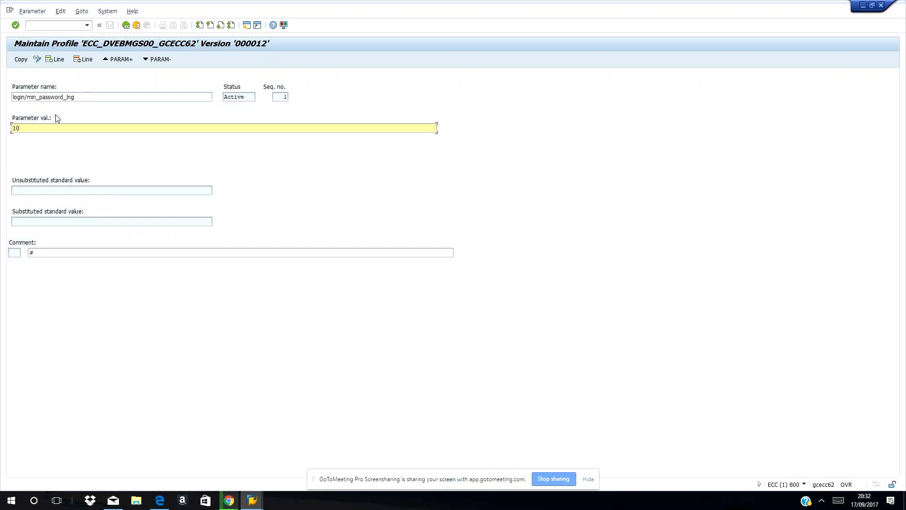
# - Load the existing login/min_password_lng entry, change its value from 8 to 10, and return to the list
pyautogui.click(25, 63)
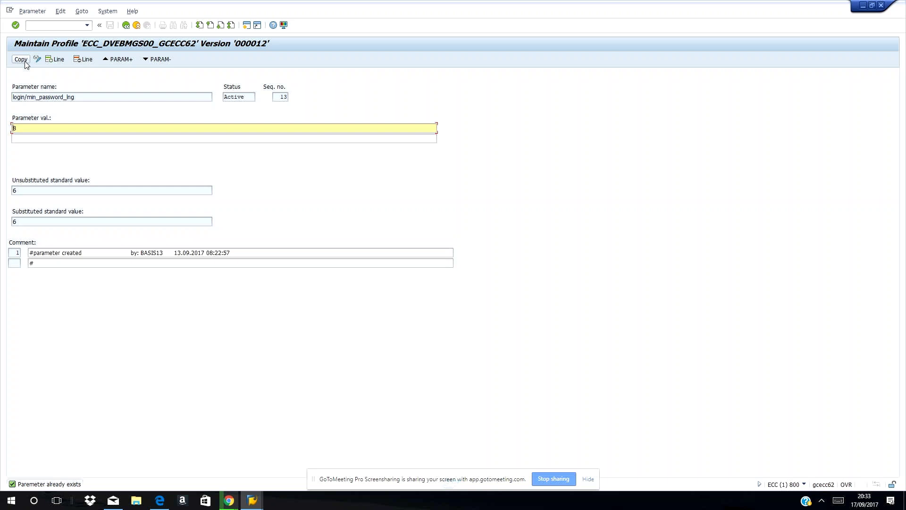
pyautogui.write('10')
pyautogui.click(25, 62)
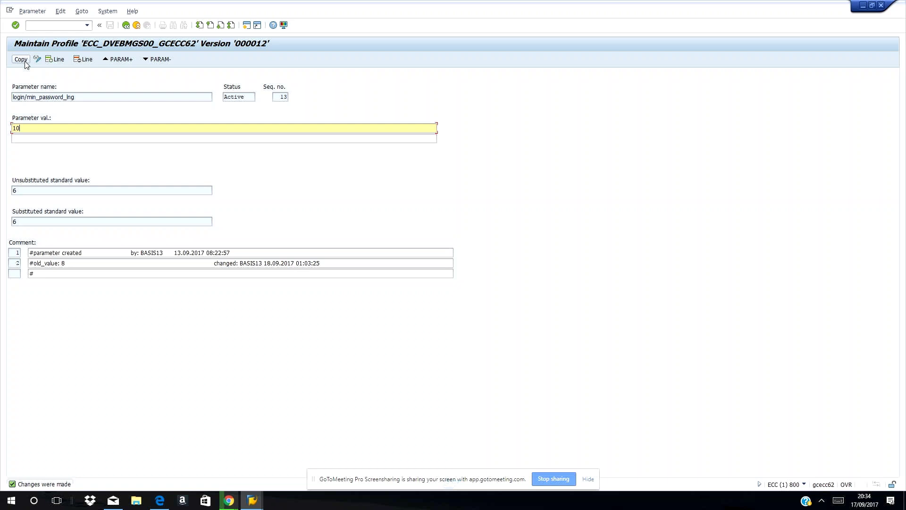
pyautogui.click(126, 25)
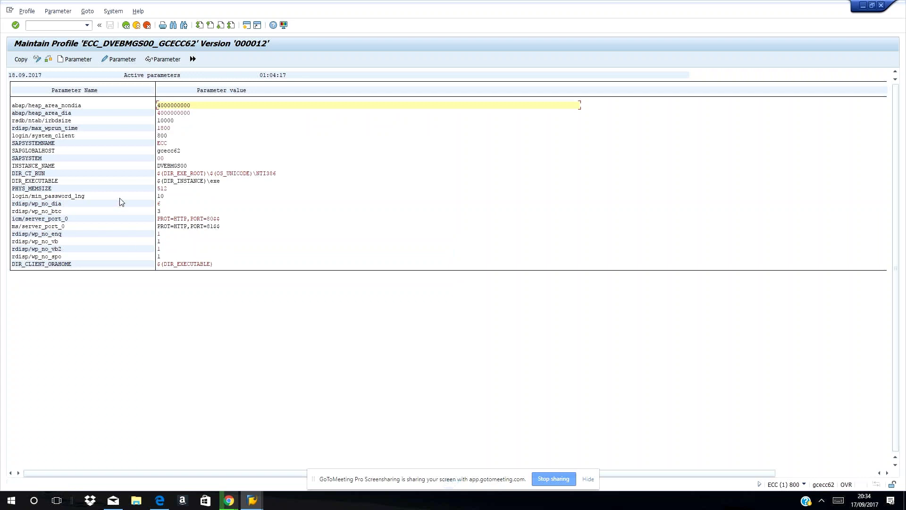
# - Verify login/min_password_lng shows 10, then leave the profile and save the changes
pyautogui.click(157, 196)
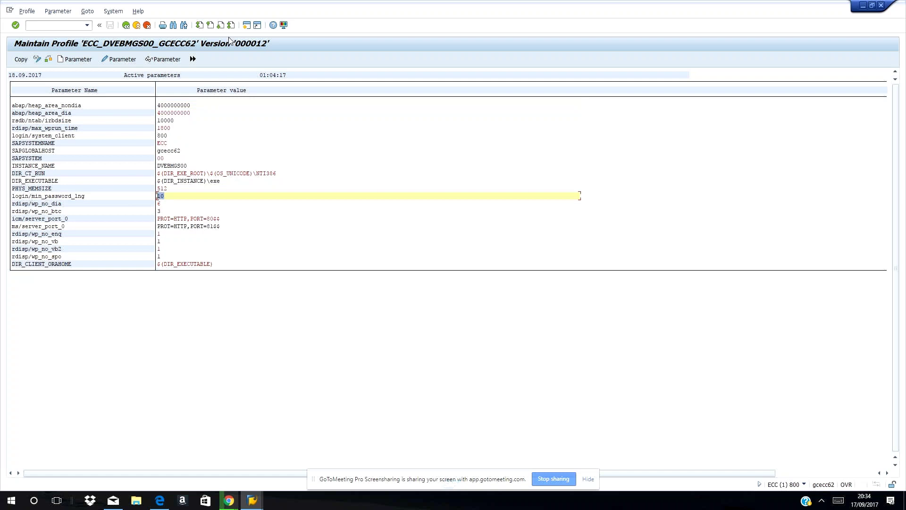
pyautogui.click(125, 26)
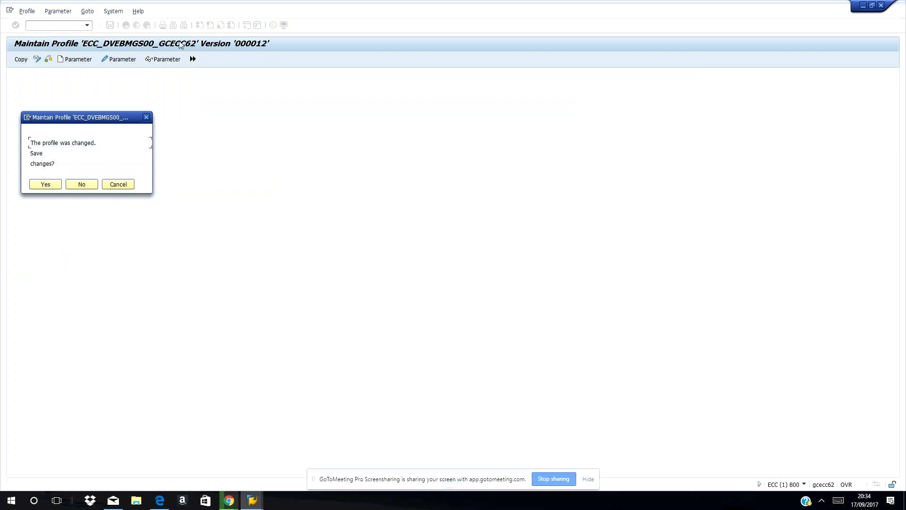
pyautogui.click(45, 184)
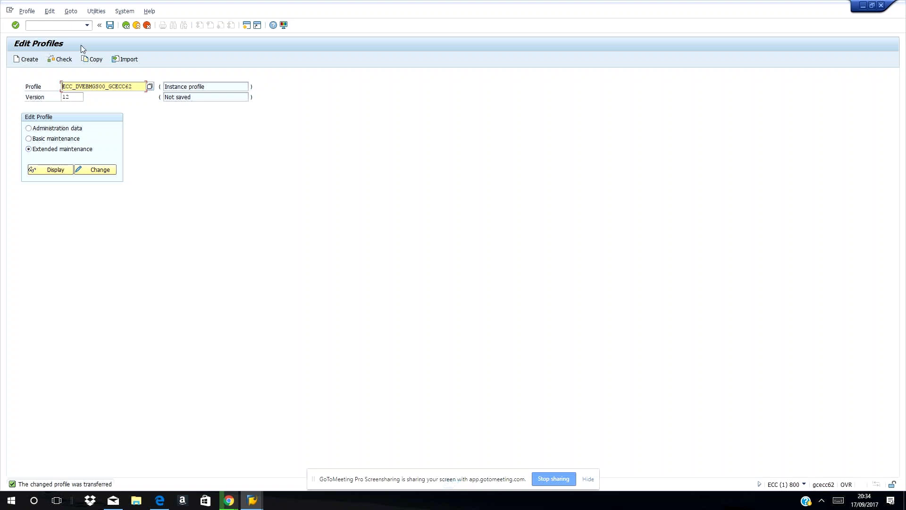
# - Activate the changed ECC_DVEBMGS00_GCECC62 profile and acknowledge the activation and restart messages
pyautogui.click(109, 26)
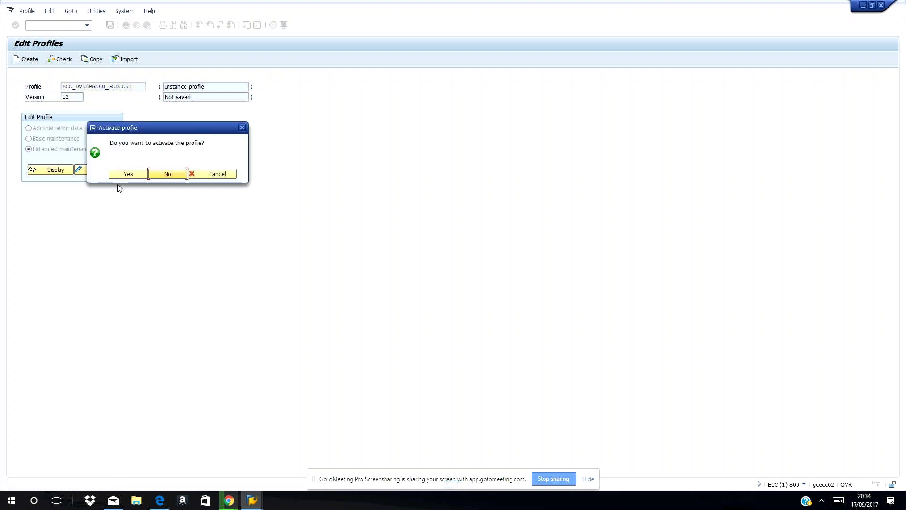
pyautogui.click(125, 176)
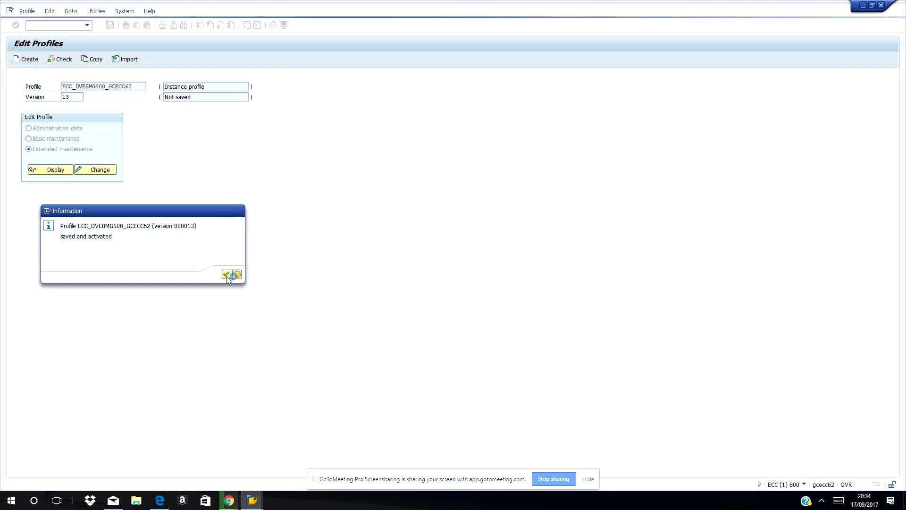
pyautogui.click(226, 274)
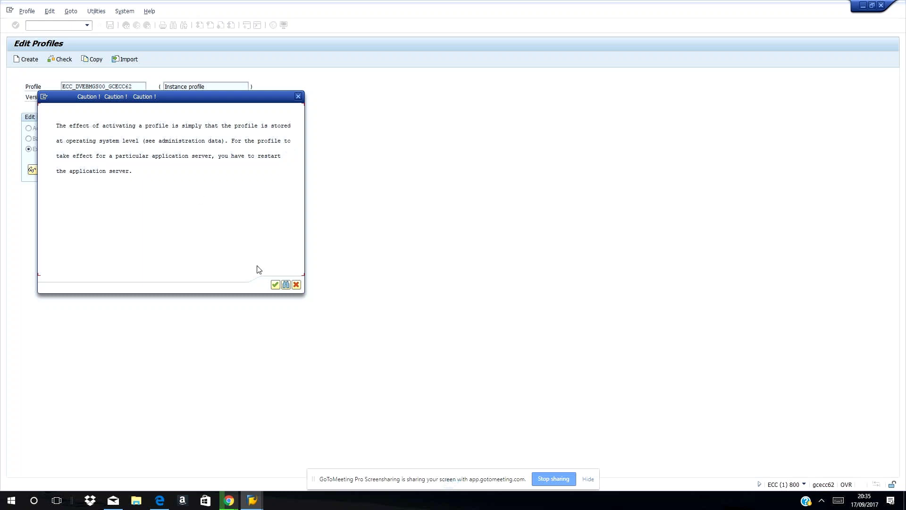
pyautogui.click(279, 286)
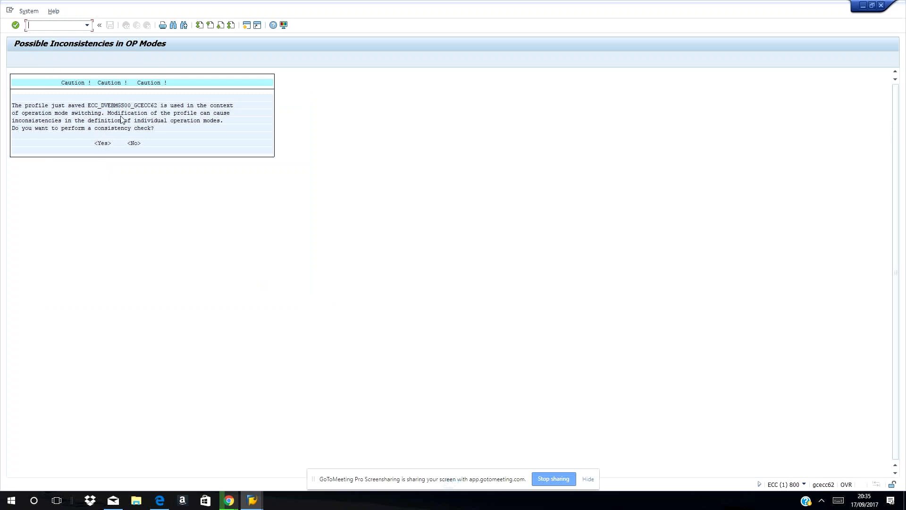
# - Answer Yes to the OP-mode inconsistency caution to run the profile consistency check
pyautogui.click(107, 145)
pyautogui.click(104, 144)
pyautogui.doubleClick(104, 144)
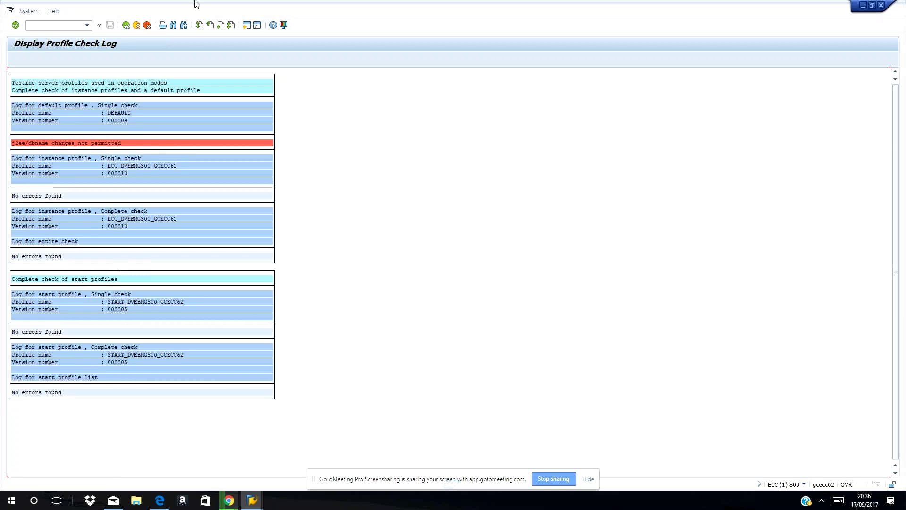
# - Return from the profile check log to Edit Profiles, now showing version 13
pyautogui.click(126, 25)
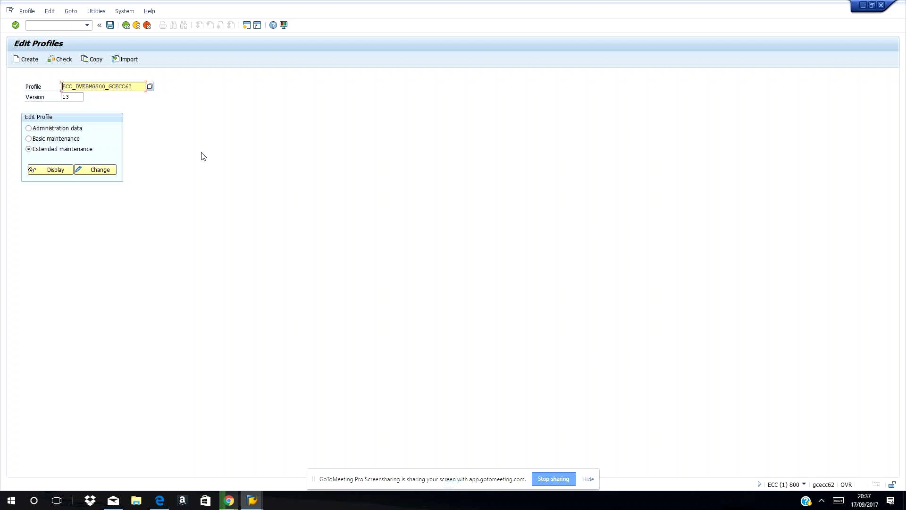
# - Start profile parameter maintenance with transaction /nrz11
pyautogui.click(60, 25)
pyautogui.write('/nrz')
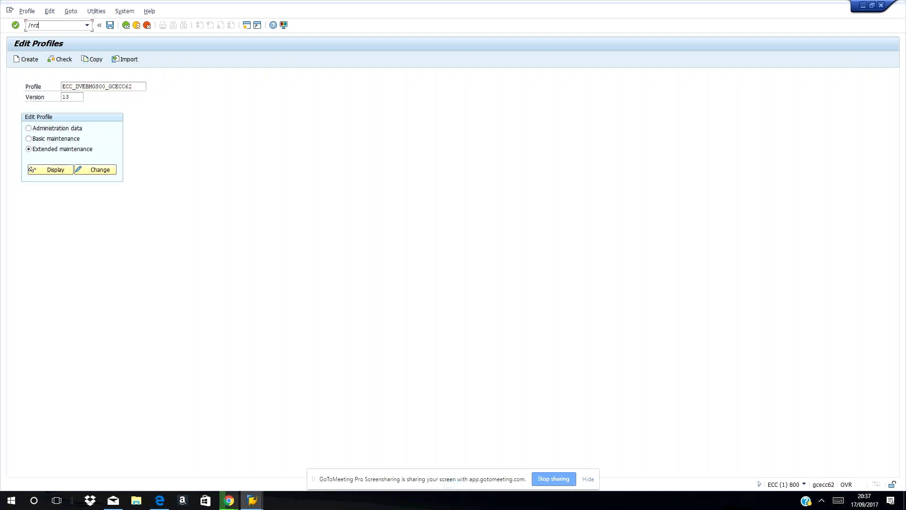
pyautogui.write('11')
pyautogui.press('Return')
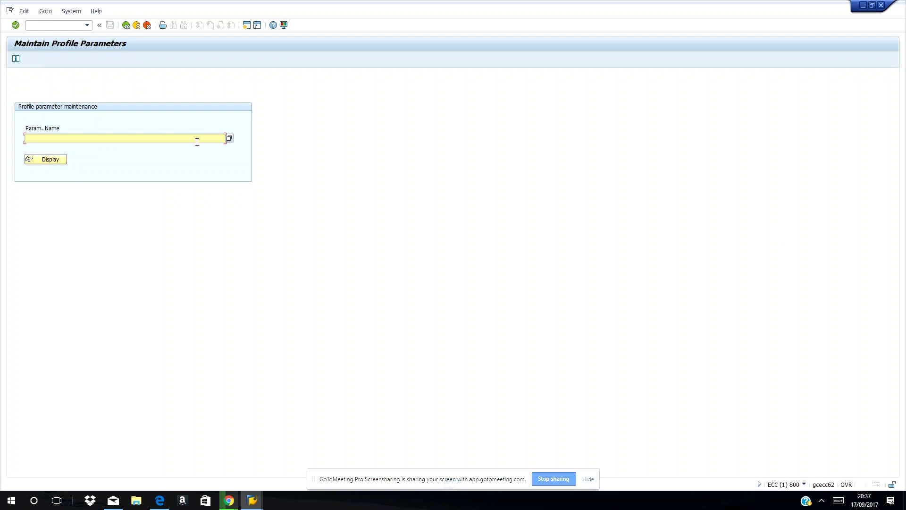
# - Look up the gui_auto parameter by wildcard name, get it reported unknown, and trim the wildcard
pyautogui.write('rdispl/')
pyautogui.write('gui_a')
pyautogui.write('uto')
pyautogui.write('auto')
pyautogui.click(35, 159)
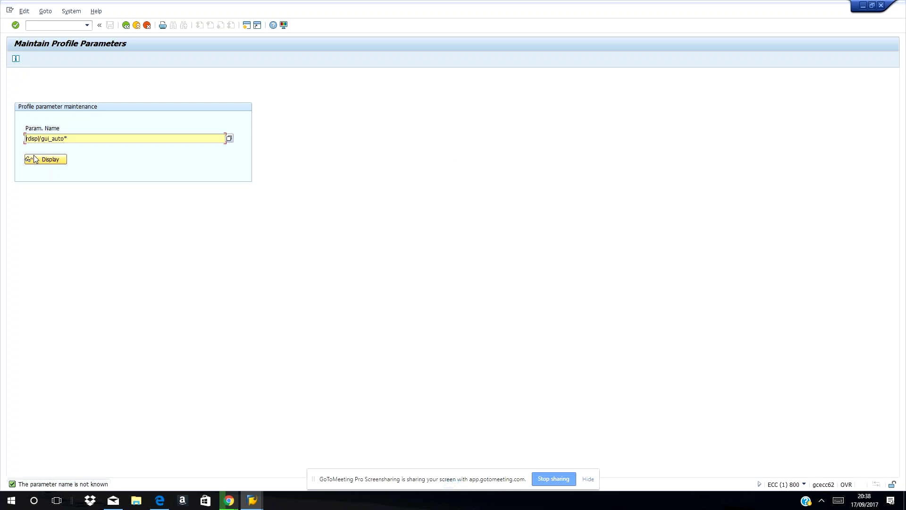
pyautogui.click(230, 140)
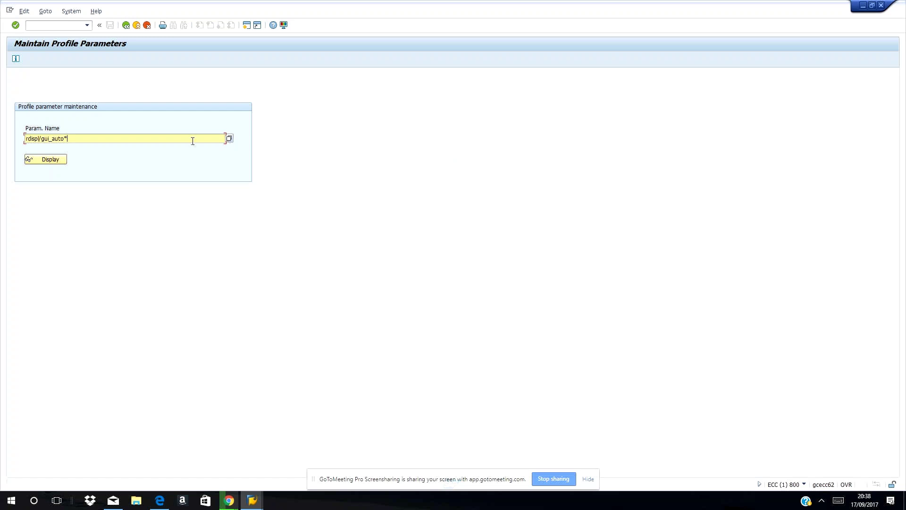
pyautogui.press('BackSpace')
pyautogui.press('BackSpace')
pyautogui.press('BackSpace')
pyautogui.press('BackSpace')
pyautogui.press('BackSpace')
pyautogui.press('BackSpace')
pyautogui.press('BackSpace')
pyautogui.press('BackSpace')
pyautogui.press('BackSpace')
pyautogui.press('BackSpace')
pyautogui.press('BackSpace')
pyautogui.press('BackSpace')
pyautogui.press('BackSpace')
# - Choose rdisp/gui_auto_logout from the rdisp* value help list as the parameter name
pyautogui.write('p*')
pyautogui.click(230, 138)
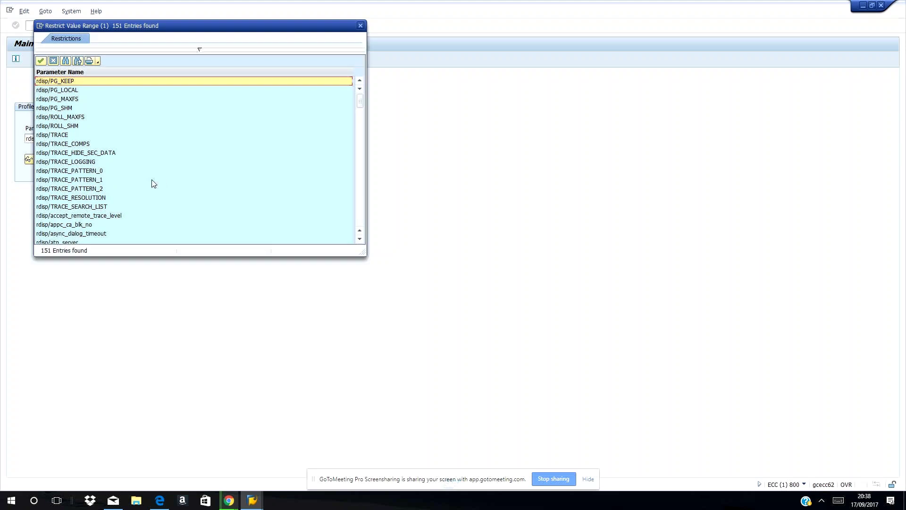
pyautogui.scroll(-1, 153, 183)
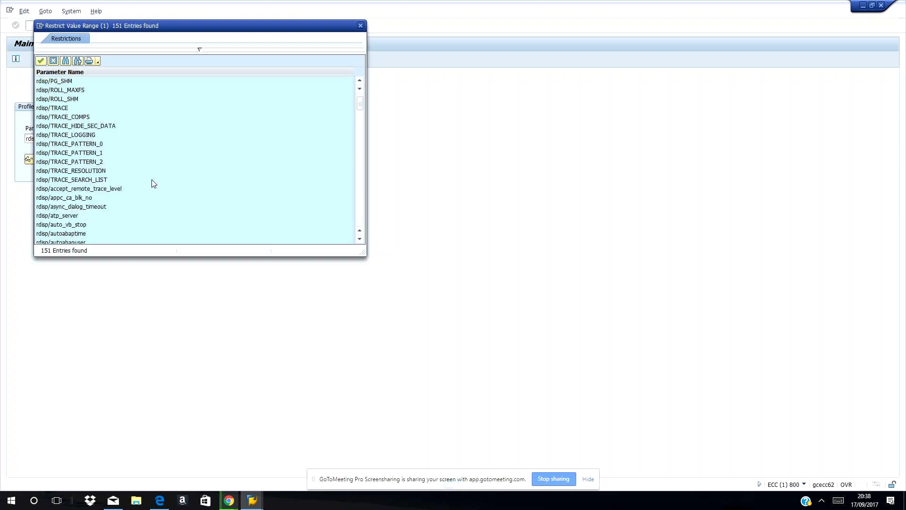
pyautogui.scroll(-1, 153, 183)
pyautogui.scroll(-8, 153, 183)
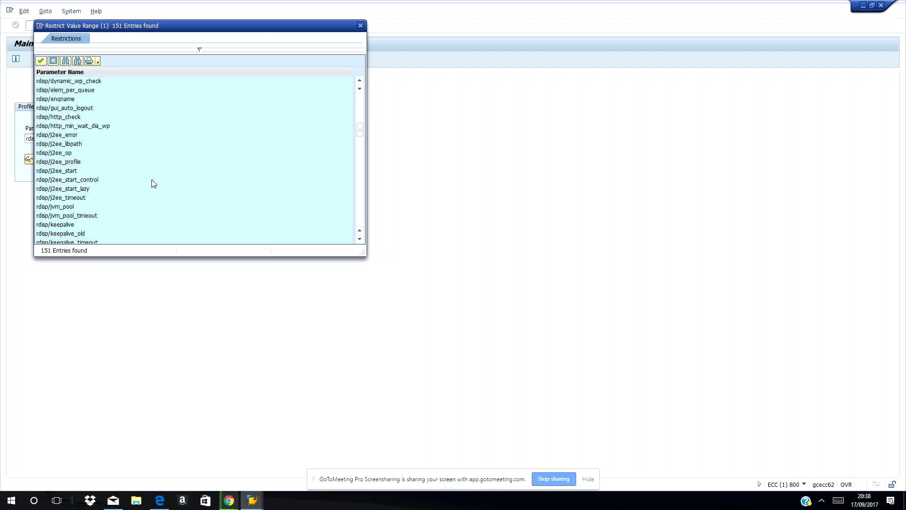
pyautogui.scroll(-3, 154, 183)
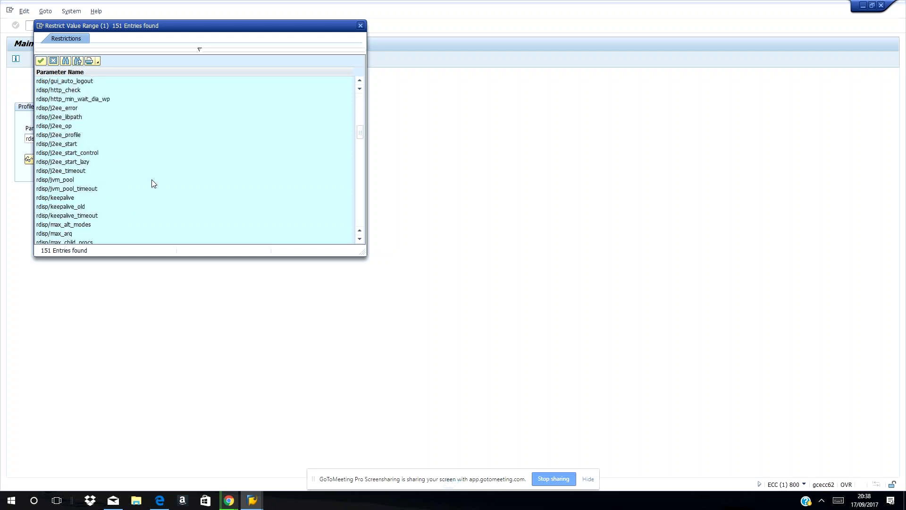
pyautogui.scroll(-1, 153, 183)
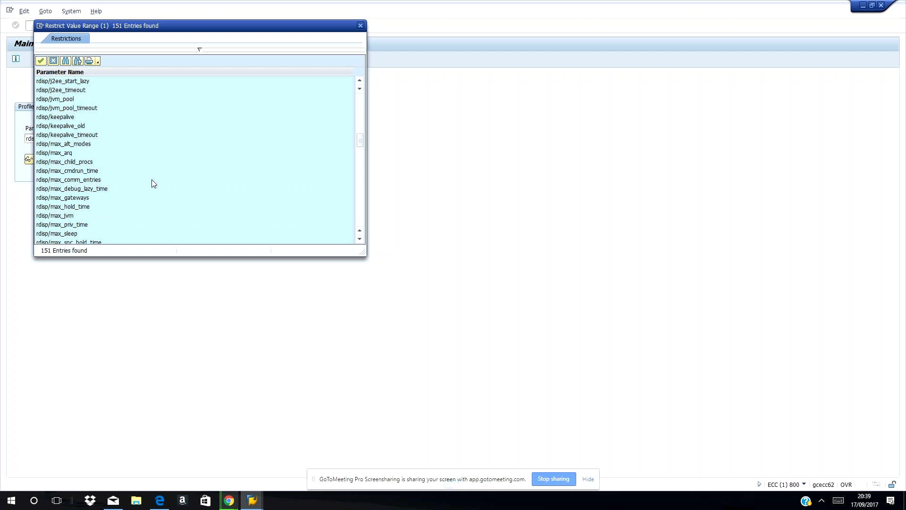
pyautogui.scroll(1, 154, 183)
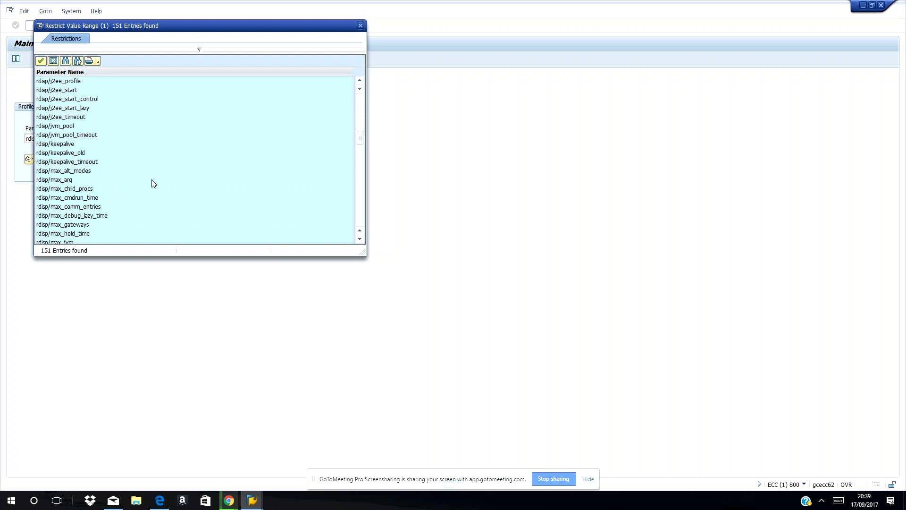
pyautogui.scroll(4, 153, 183)
pyautogui.click(55, 136)
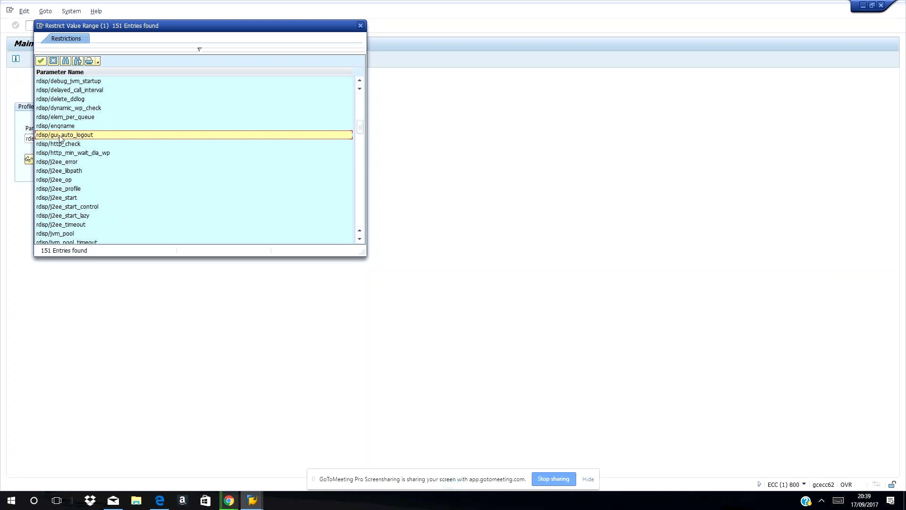
pyautogui.doubleClick(57, 136)
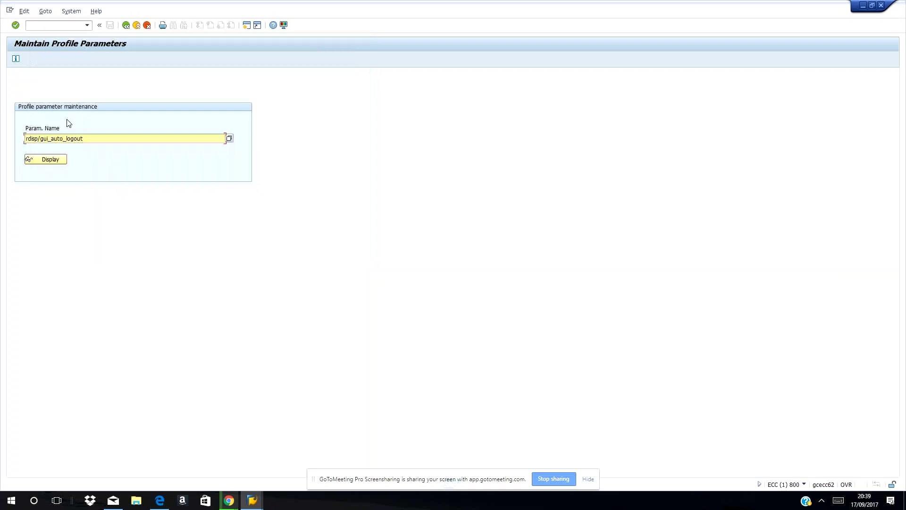
# - Display rdisp/gui_auto_logout's attributes: default, profile and current values all 0, dynamically switchable
pyautogui.click(44, 161)
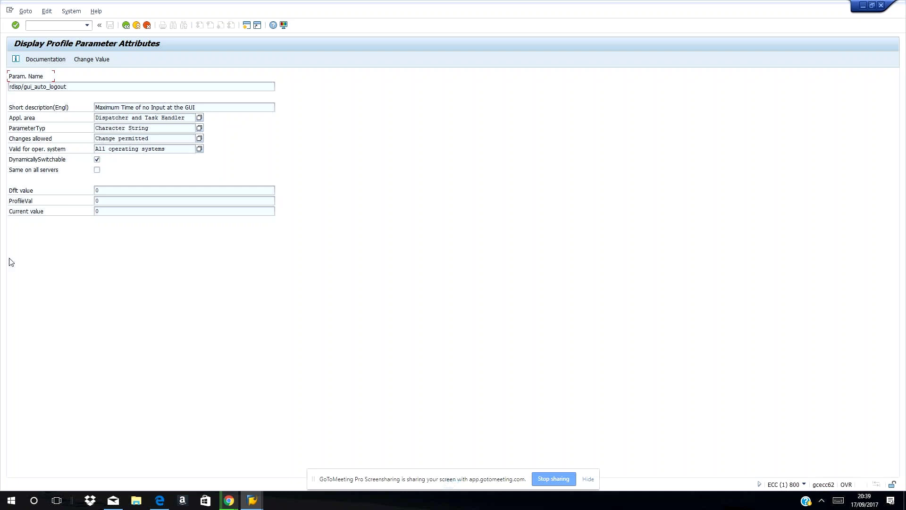
pyautogui.click(19, 159)
pyautogui.click(52, 58)
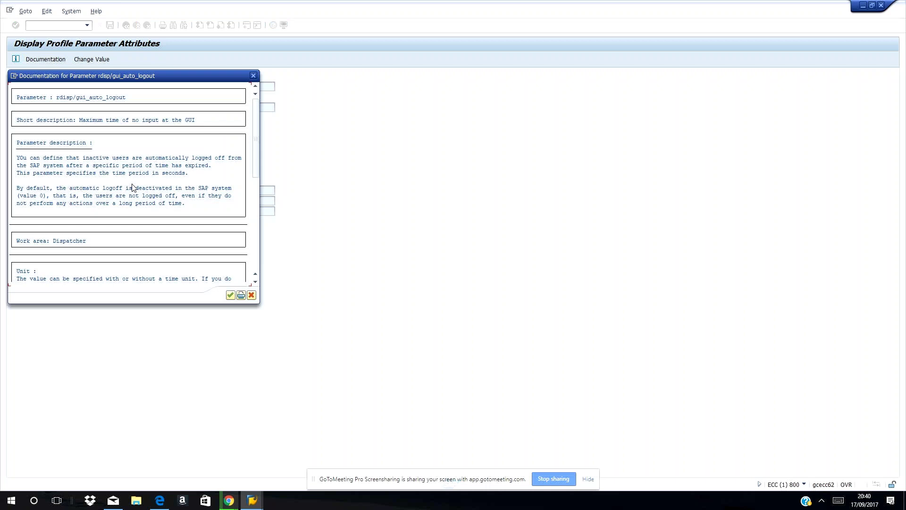
pyautogui.scroll(-1, 133, 188)
pyautogui.scroll(-1, 132, 188)
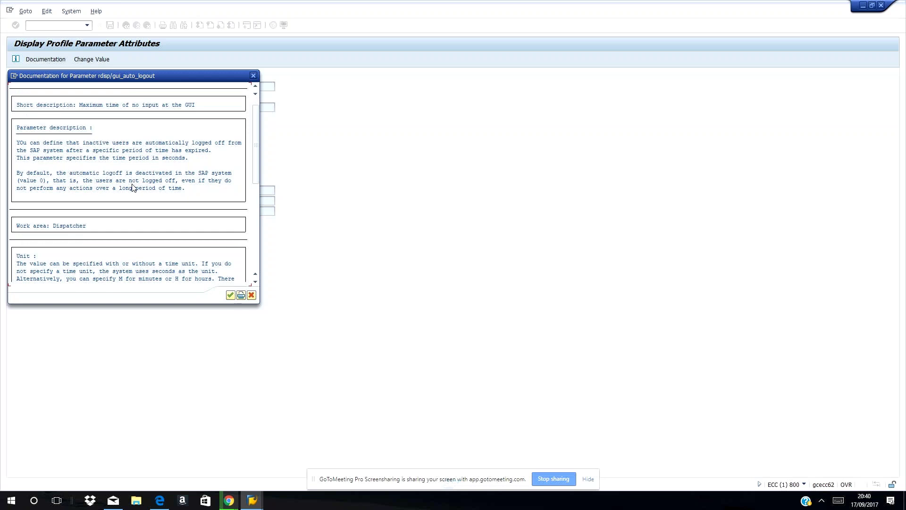
pyautogui.scroll(-1, 133, 188)
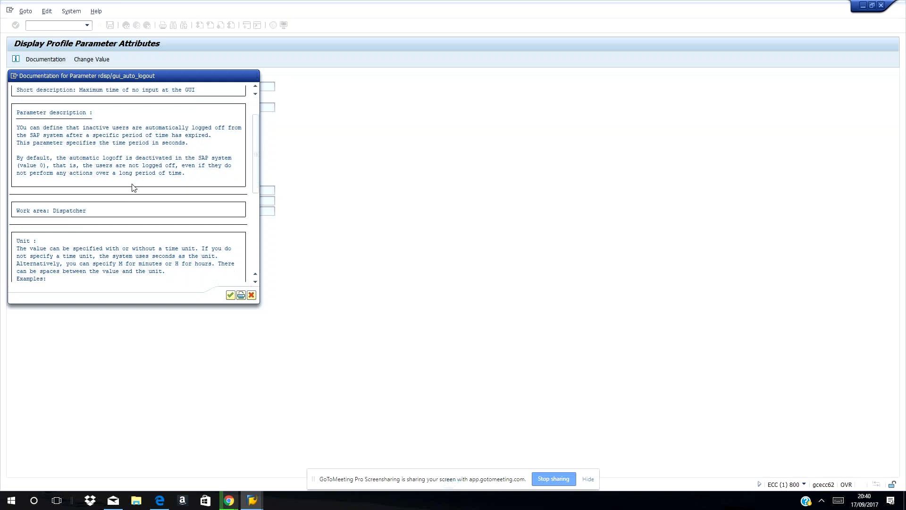
pyautogui.scroll(-2, 134, 188)
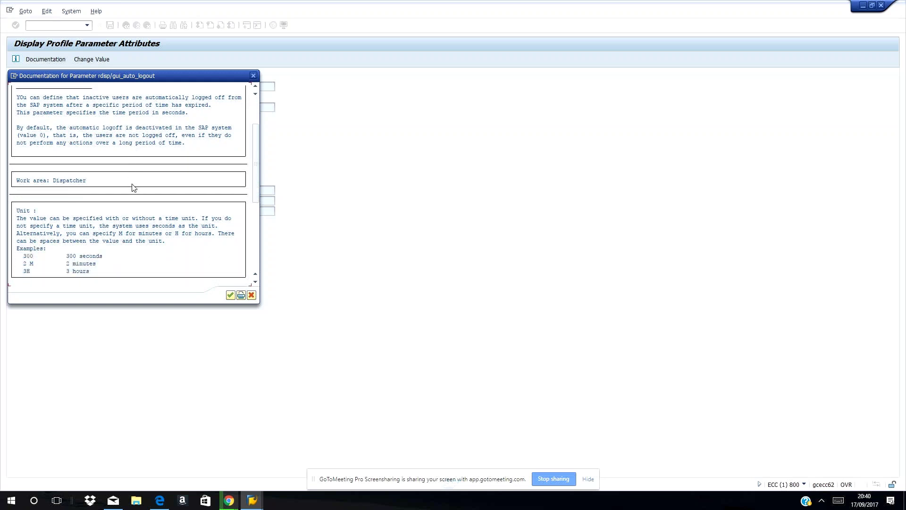
pyautogui.scroll(-1, 133, 188)
pyautogui.scroll(-1, 134, 188)
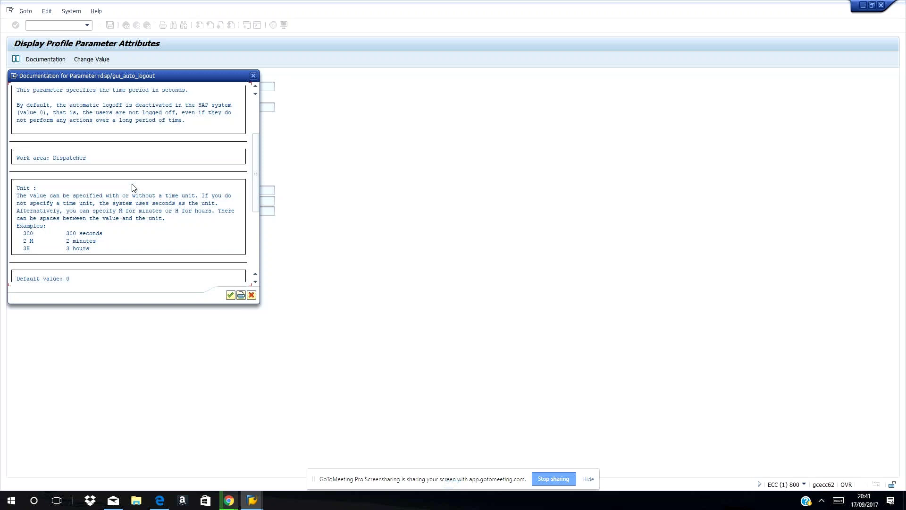
pyautogui.click(250, 296)
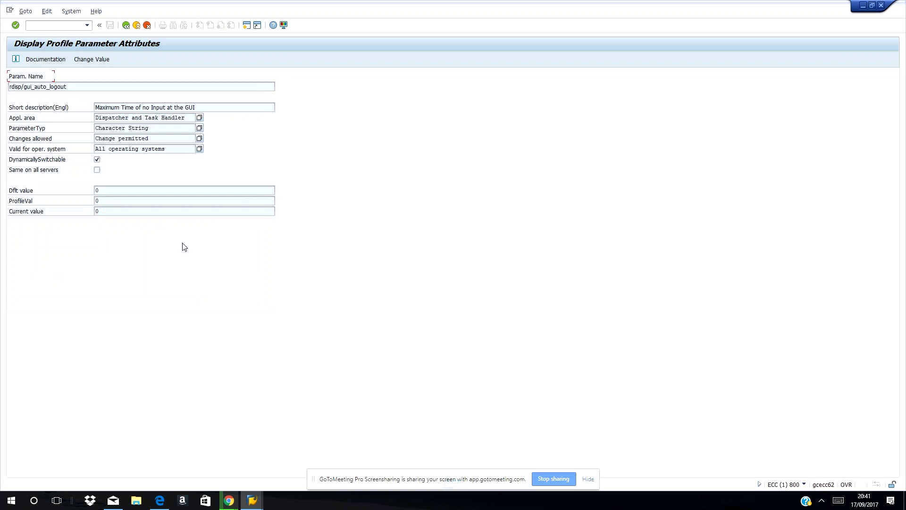
# - Save 20 as the new value of rdisp/gui_auto_logout, then view the auto-logout error details
pyautogui.click(105, 62)
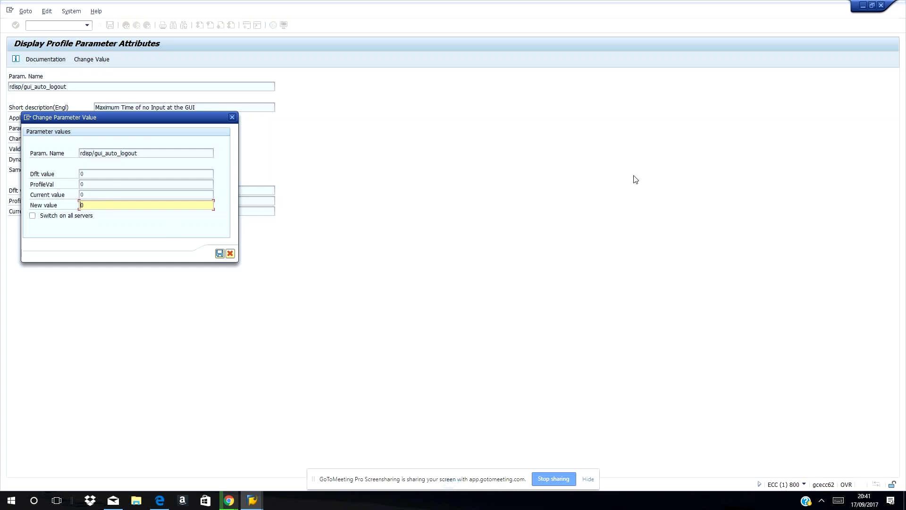
pyautogui.write('20')
pyautogui.click(220, 253)
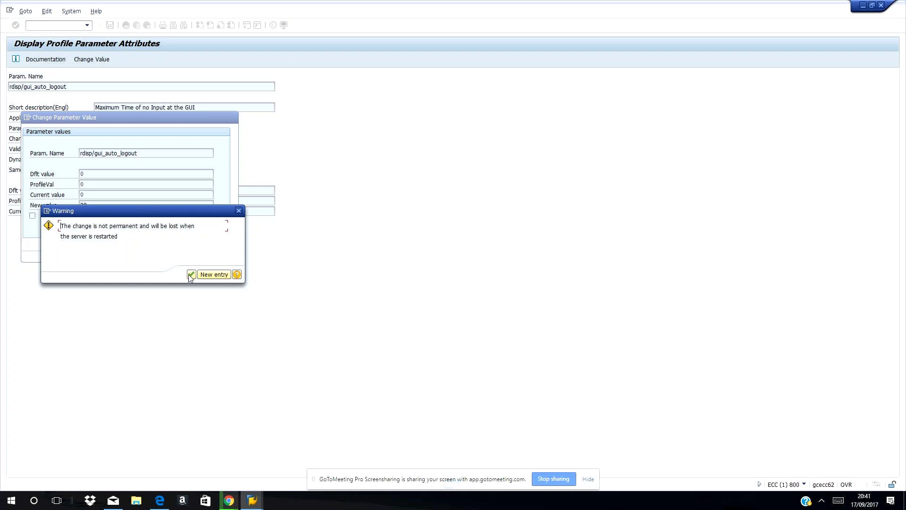
pyautogui.click(191, 275)
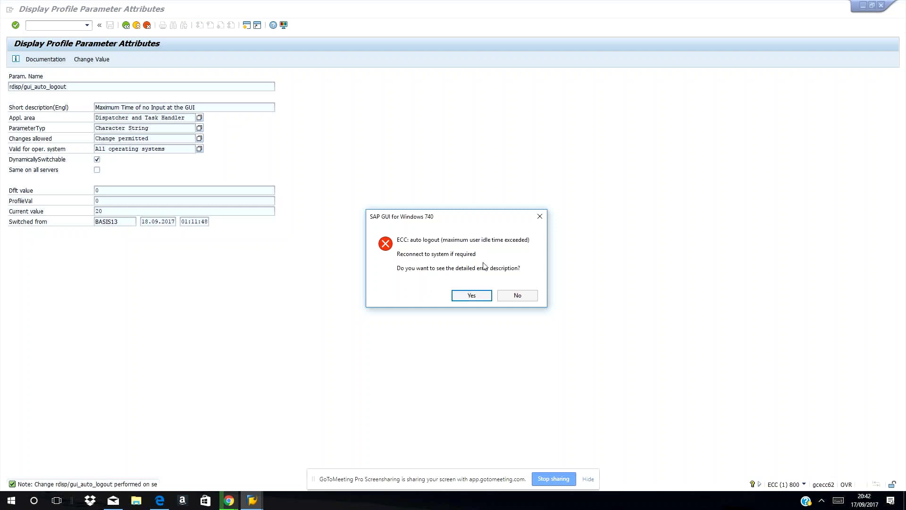
pyautogui.click(472, 295)
# - Dismiss the auto-logout error, retry logon with the saved user name, and dismiss the connection error details
pyautogui.click(518, 308)
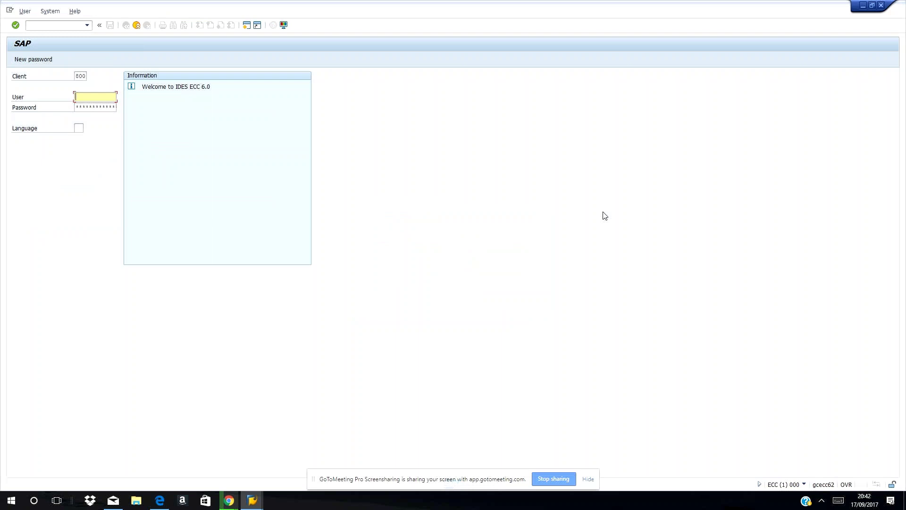
pyautogui.write('ba')
pyautogui.press('Down')
pyautogui.press('Return')
pyautogui.press('Tab')
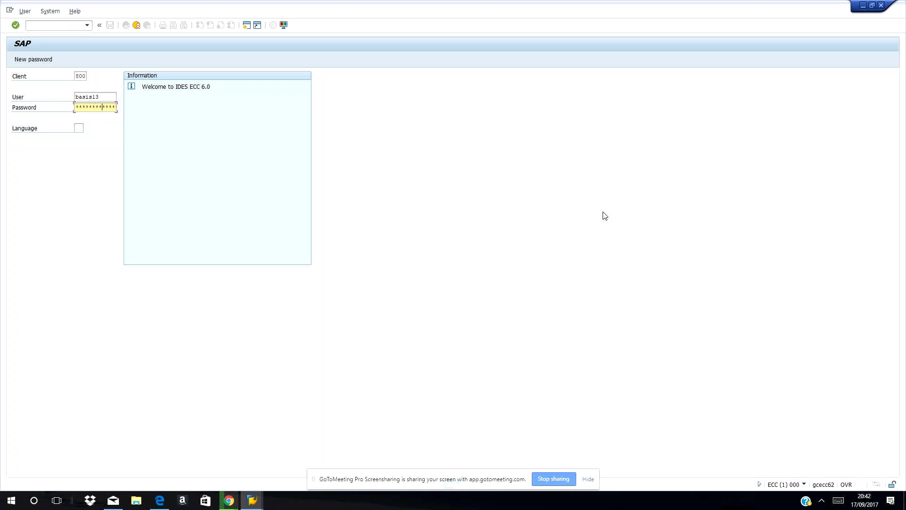
pyautogui.press('Return')
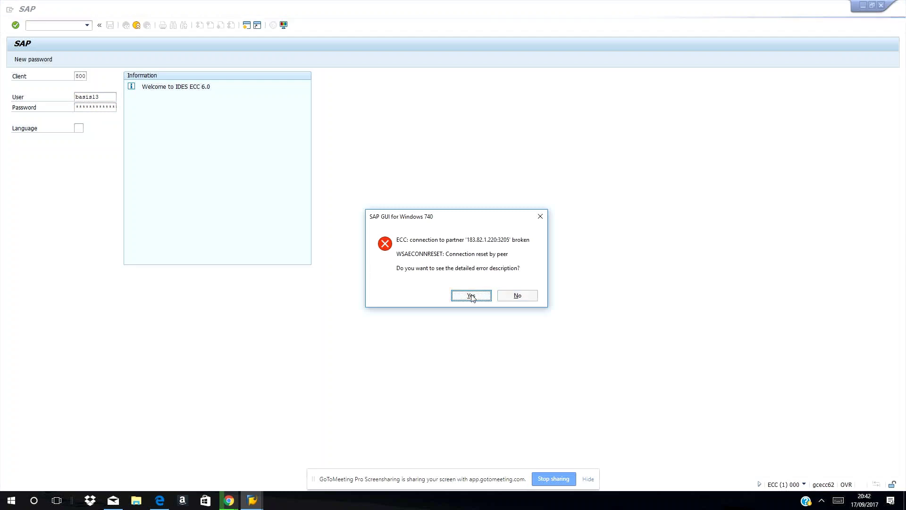
pyautogui.click(471, 295)
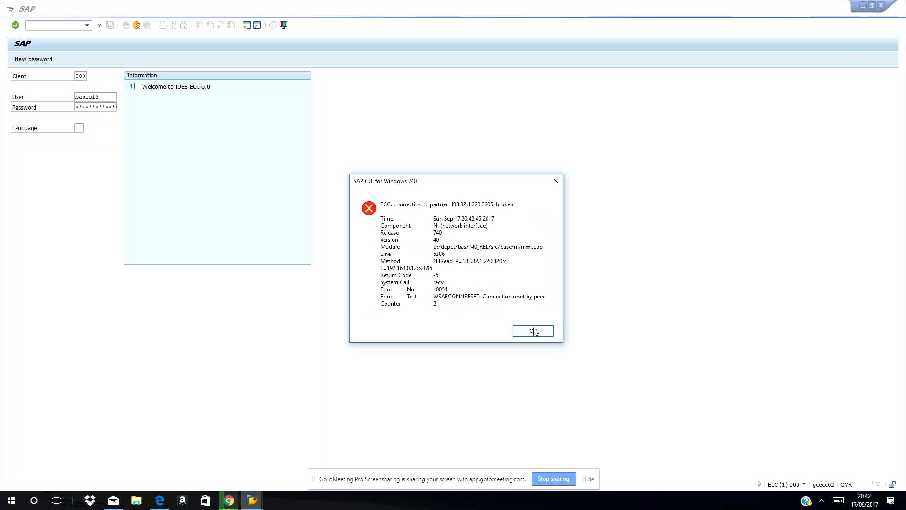
pyautogui.click(533, 331)
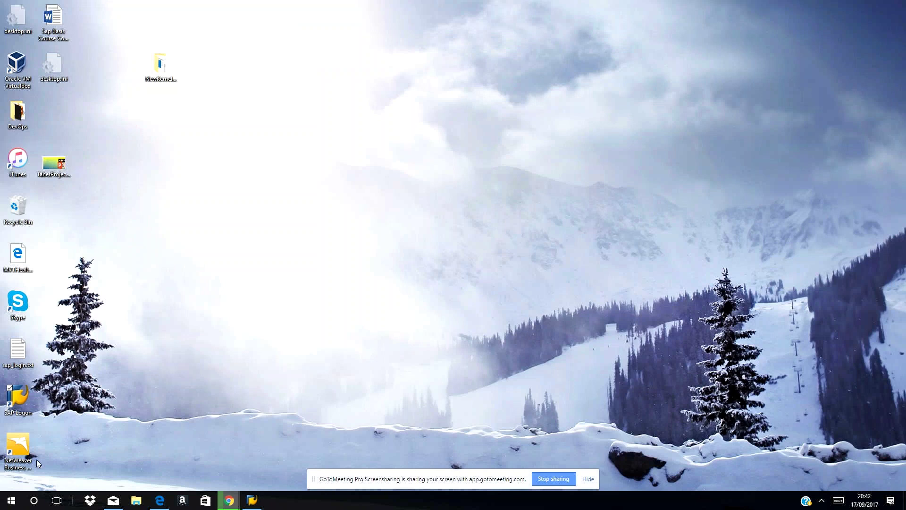
# - Relaunch SAP Logon from the desktop and start a logon to the SAP BASIS system
pyautogui.doubleClick(21, 402)
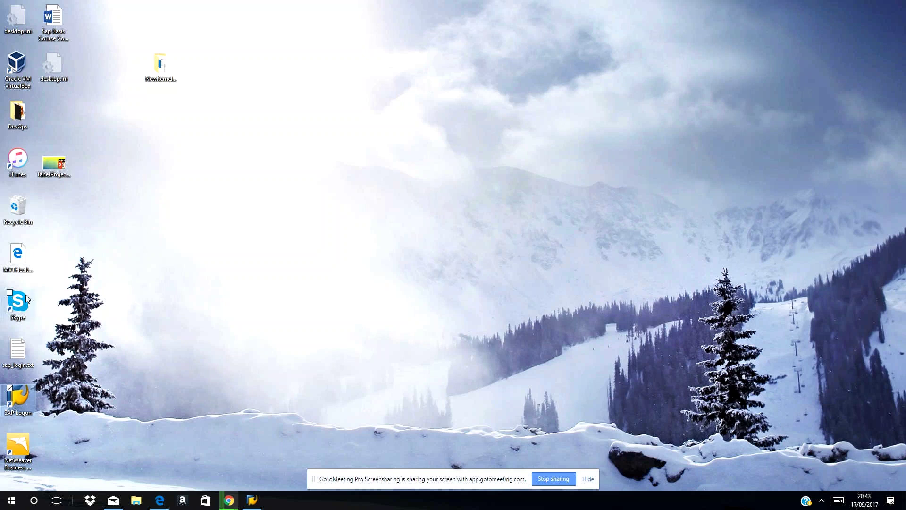
pyautogui.doubleClick(15, 399)
pyautogui.click(252, 501)
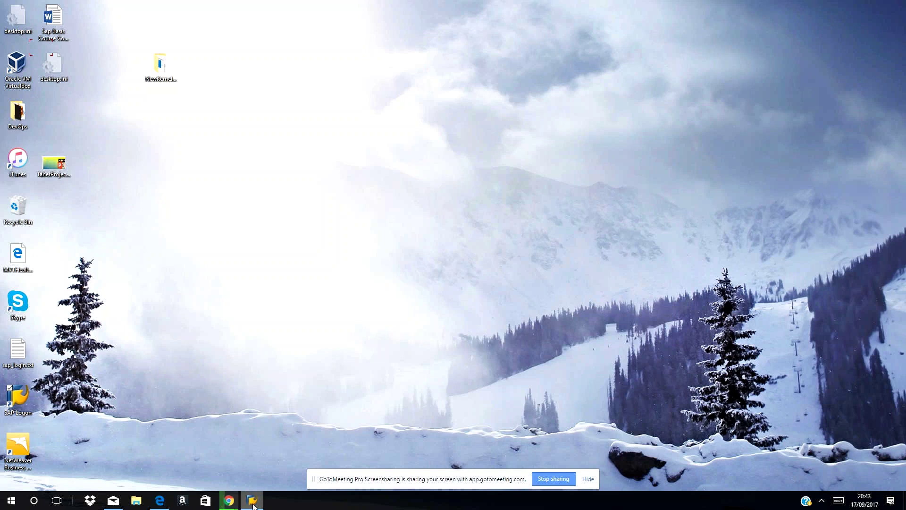
pyautogui.moveTo(254, 504)
pyautogui.click(822, 501)
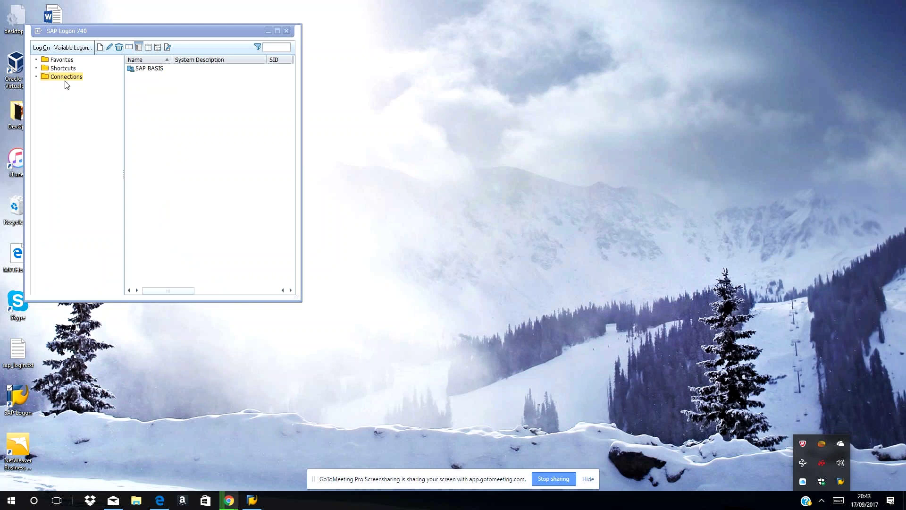
pyautogui.click(40, 48)
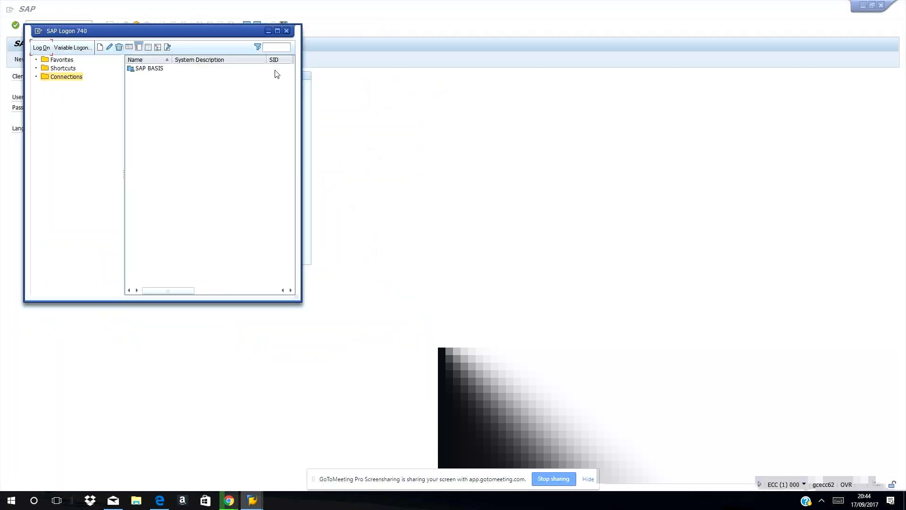
# - Log on to SAP BASIS with the saved user name and the password
pyautogui.click(287, 31)
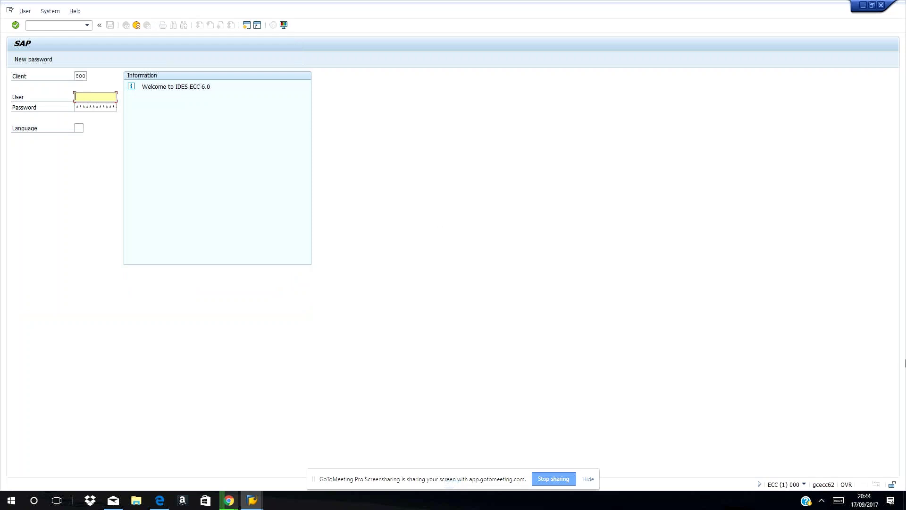
pyautogui.write('b')
pyautogui.press('Down')
pyautogui.press('Tab')
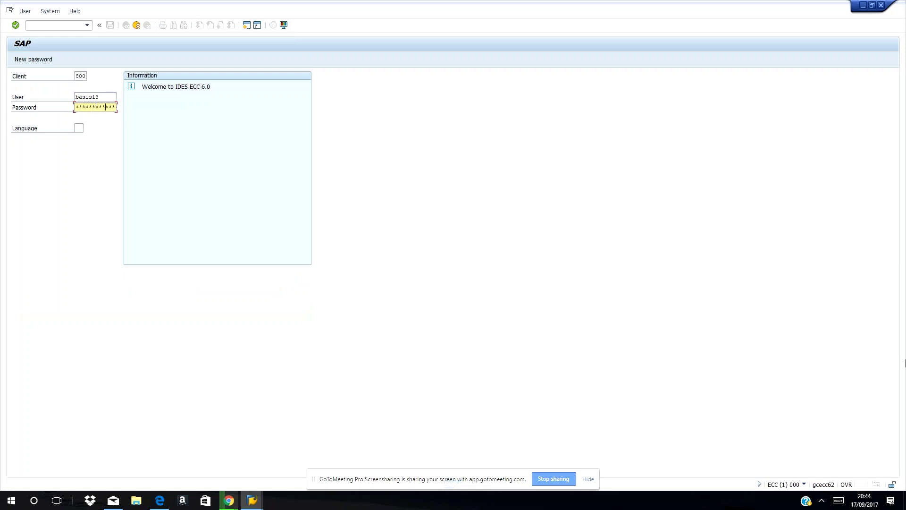
pyautogui.press('Return')
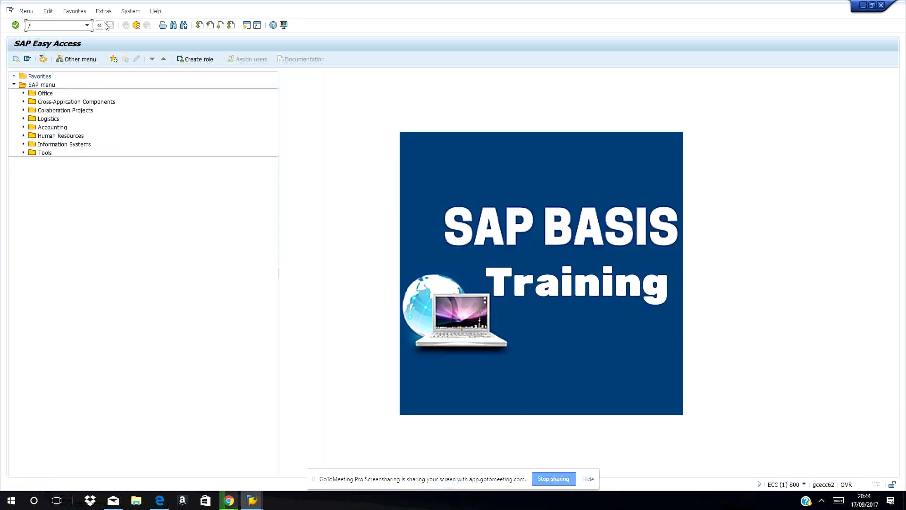
# - In RZ11, display the attributes of parameter rdisp/gui_auto_logout
pyautogui.write('rz11')
pyautogui.press('Return')
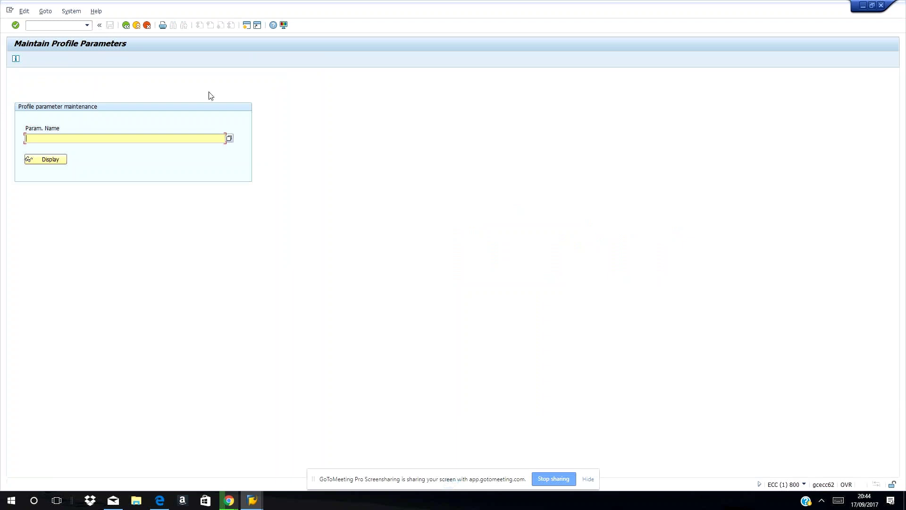
pyautogui.write('rdisp/gui_a')
pyautogui.write('_logout')
pyautogui.click(229, 138)
pyautogui.click(229, 140)
pyautogui.click(50, 159)
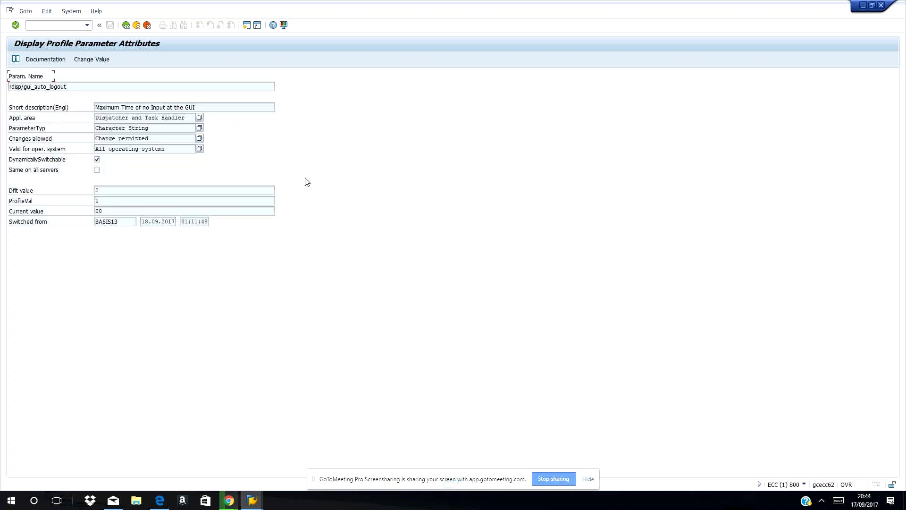
# - Save 0 as the new value of rdisp/gui_auto_logout and accept the non-permanent change warning
pyautogui.click(78, 59)
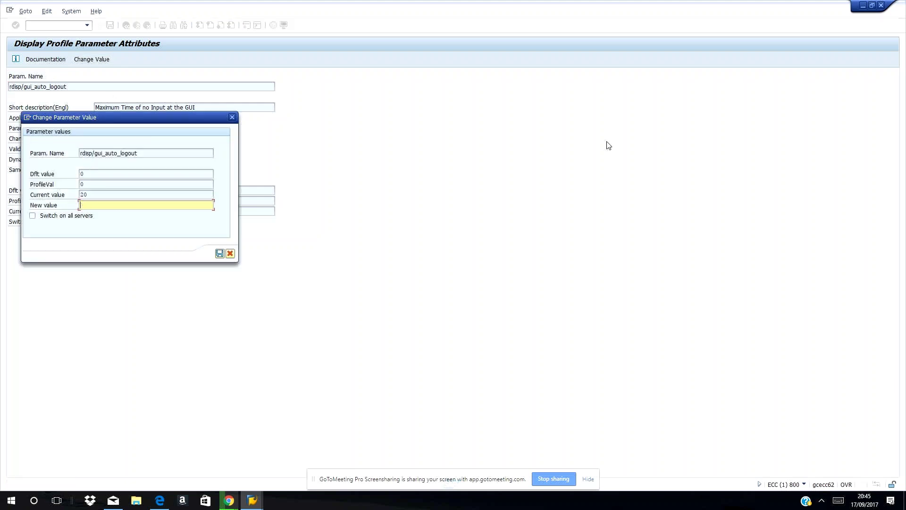
pyautogui.write('0')
pyautogui.click(220, 254)
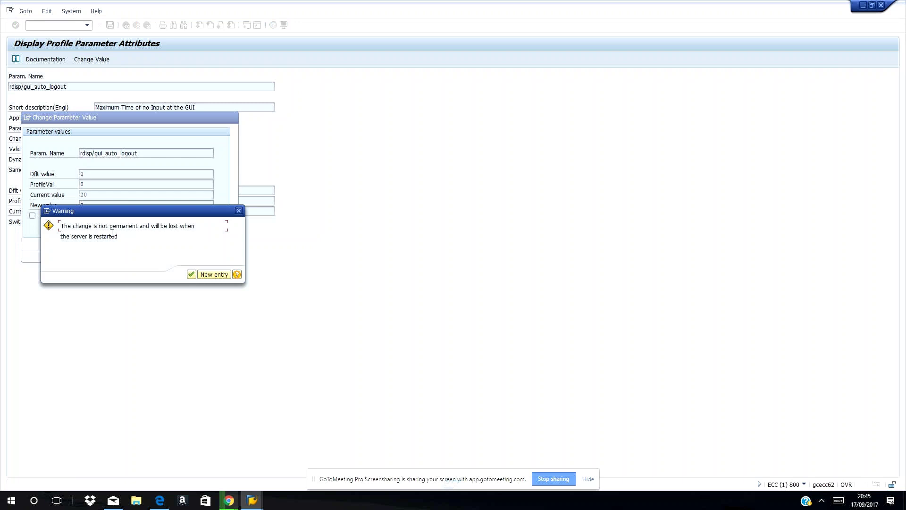
pyautogui.click(192, 275)
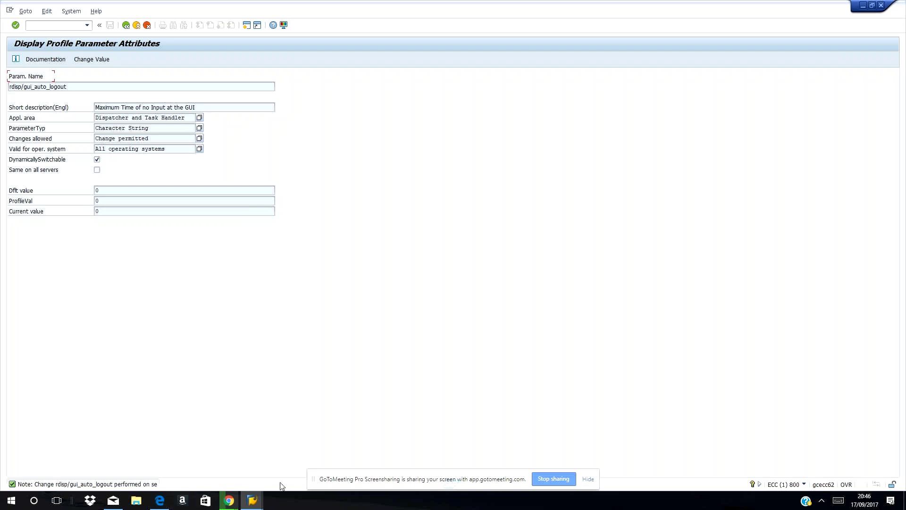
pyautogui.moveTo(223, 499)
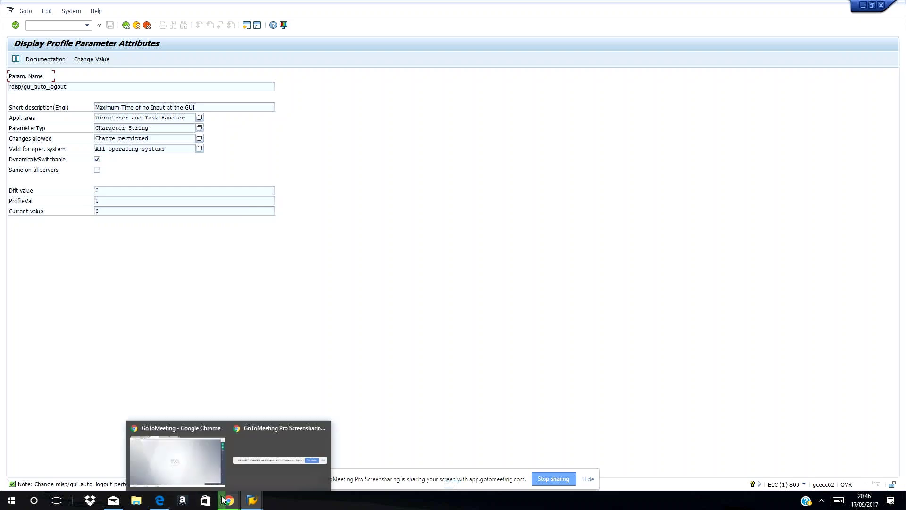